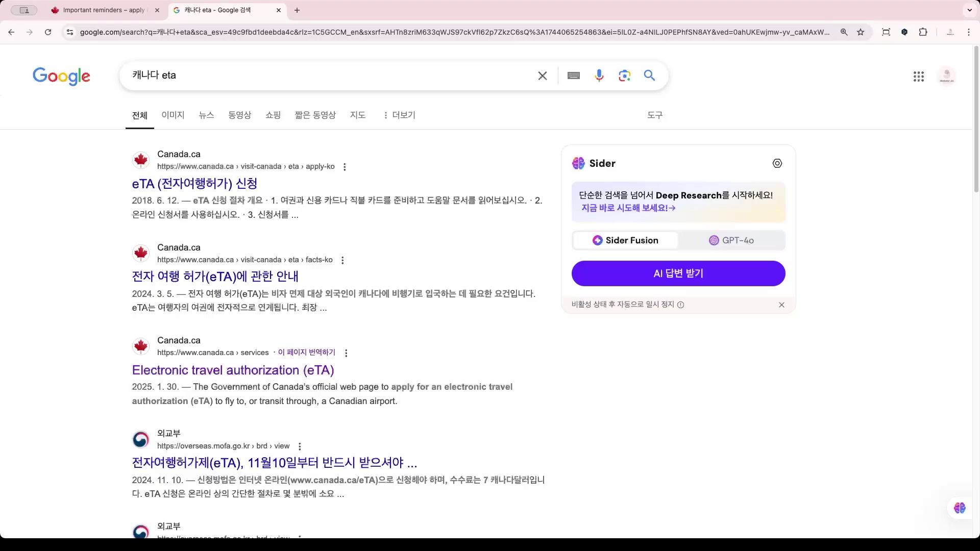
# Replace 'eta' in the Google query with '여행비자' and search for 캐나다 여행비자.
pyautogui.doubleClick(169, 75)
pyautogui.press('Escape')
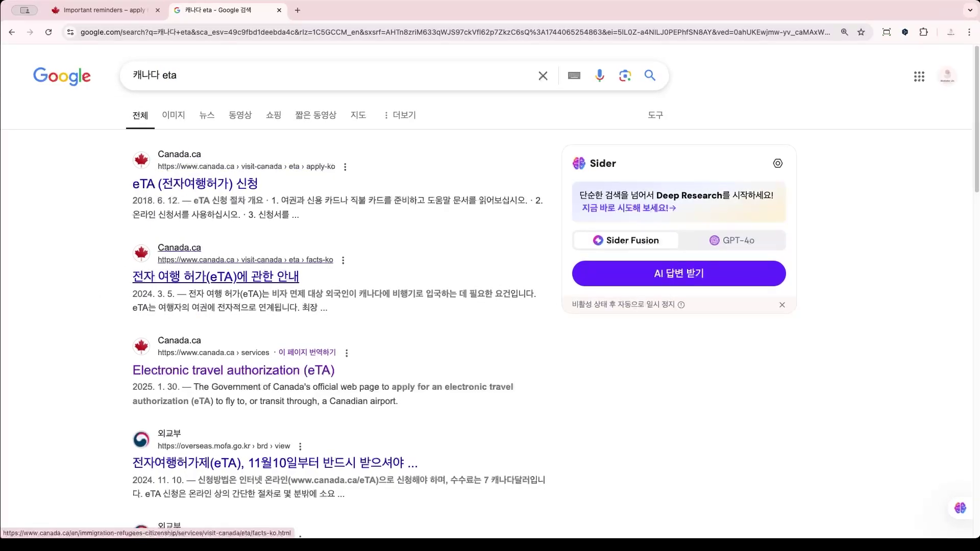
pyautogui.click(204, 75)
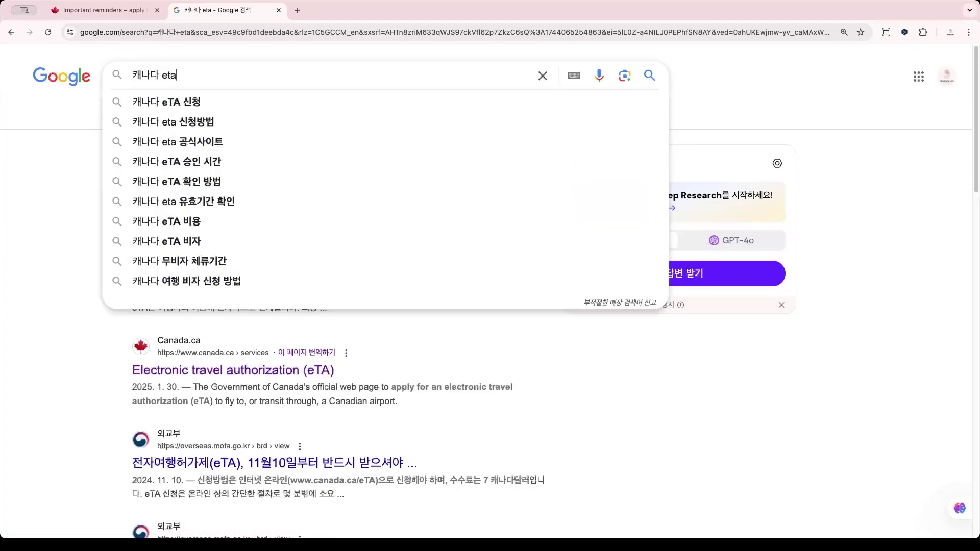
pyautogui.press('BackSpace')
pyautogui.press('BackSpace')
pyautogui.press('BackSpace')
pyautogui.write('여행비')
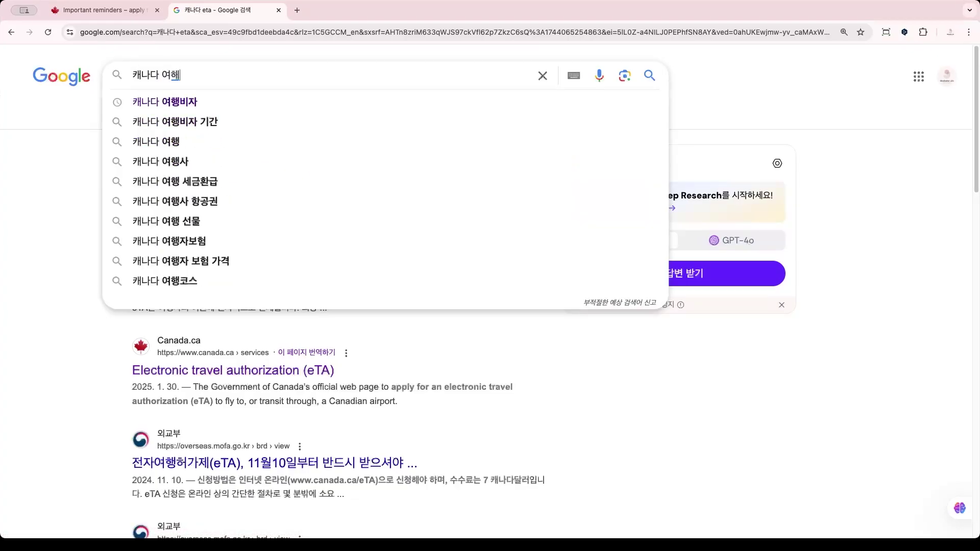
pyautogui.write('자')
pyautogui.press('Return')
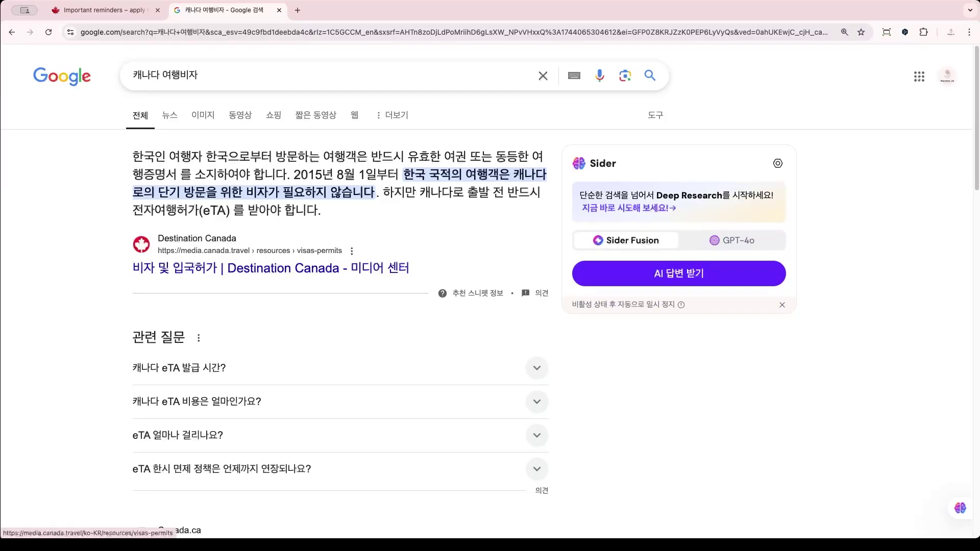
pyautogui.scroll(-4, 337, 307)
pyautogui.scroll(-3, 204, 400)
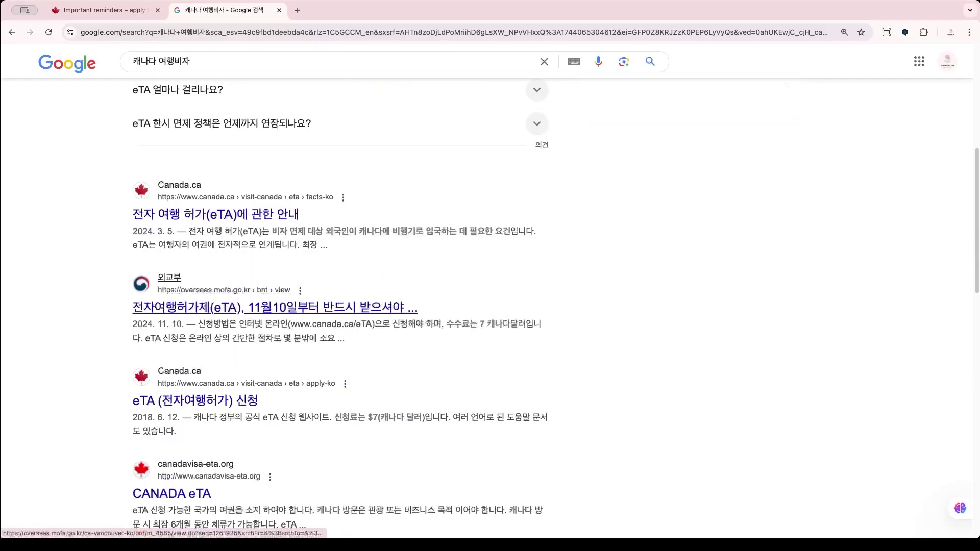
pyautogui.scroll(-4, 204, 306)
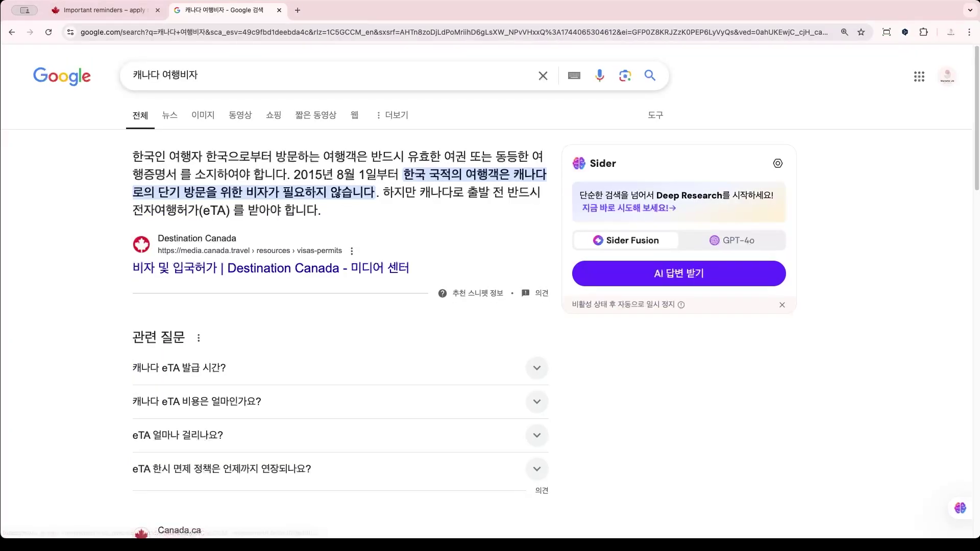
pyautogui.scroll(-3, 214, 388)
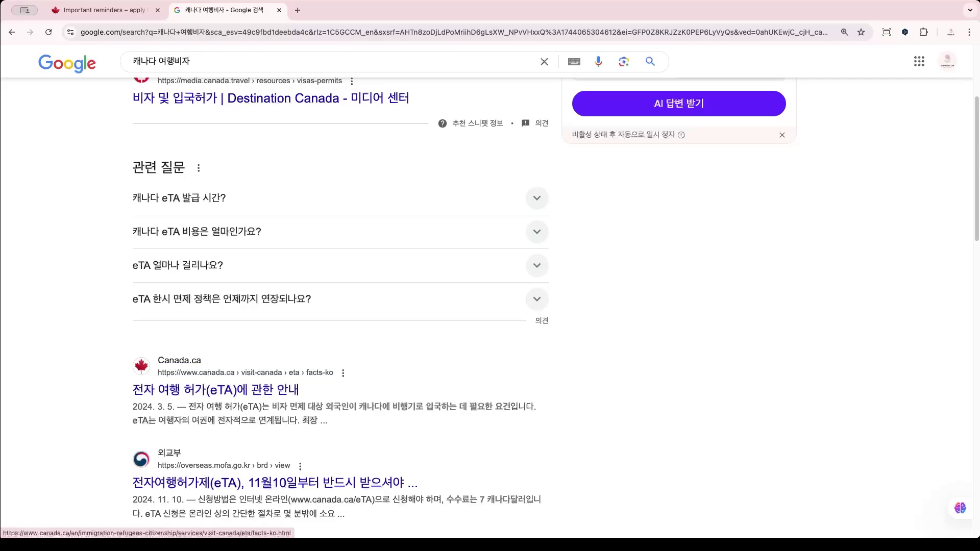
pyautogui.scroll(-3, 215, 388)
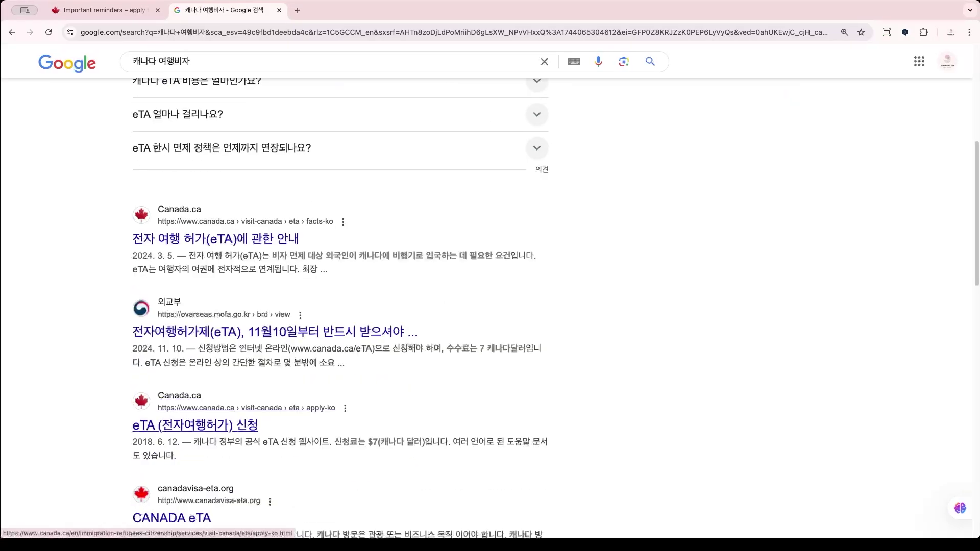
pyautogui.scroll(2, 204, 408)
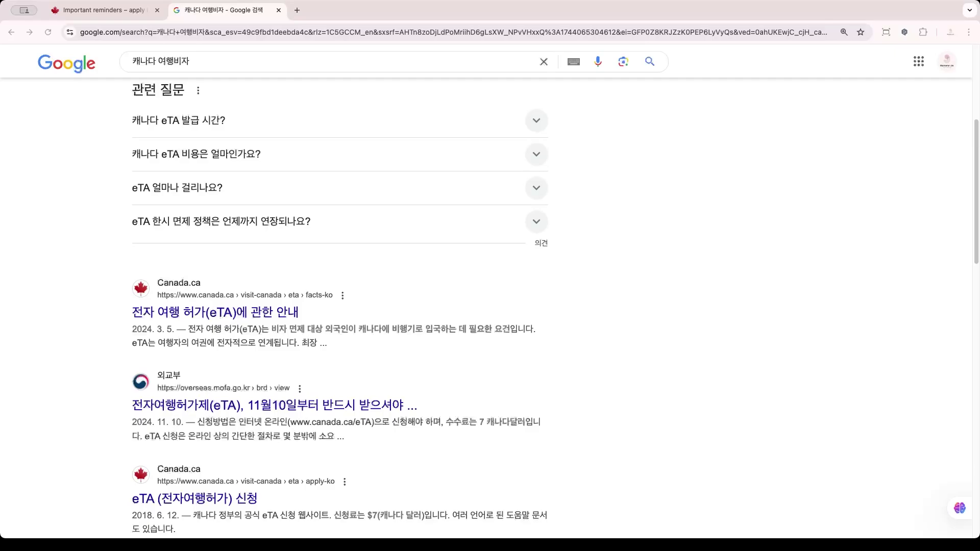
pyautogui.scroll(5, 490, 297)
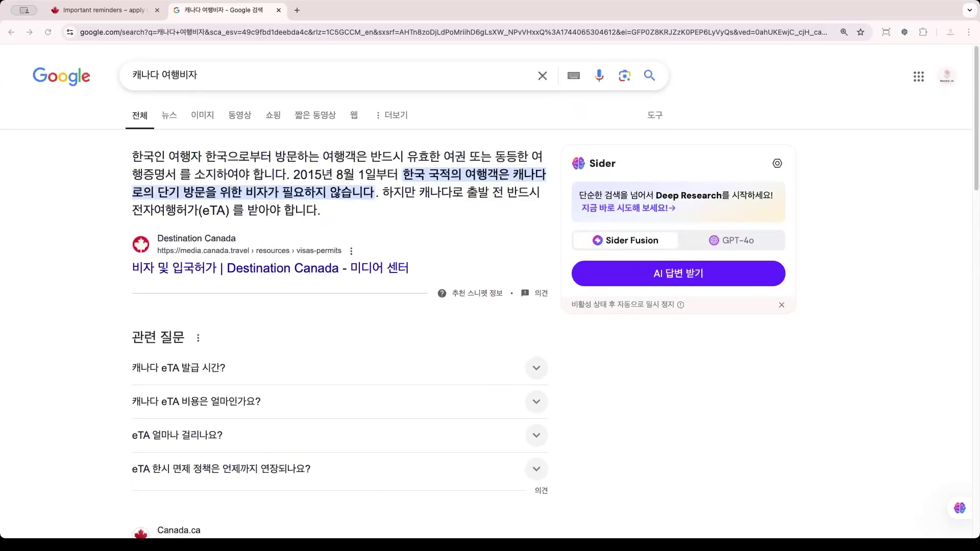
pyautogui.scroll(-7, 490, 296)
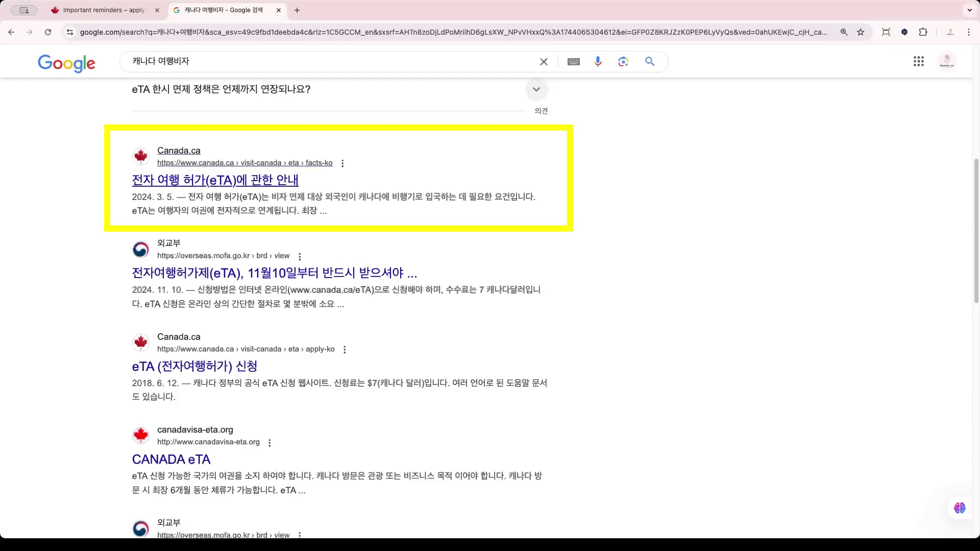
# Open the Canada.ca eTA information result and skim the page.
pyautogui.click(215, 180)
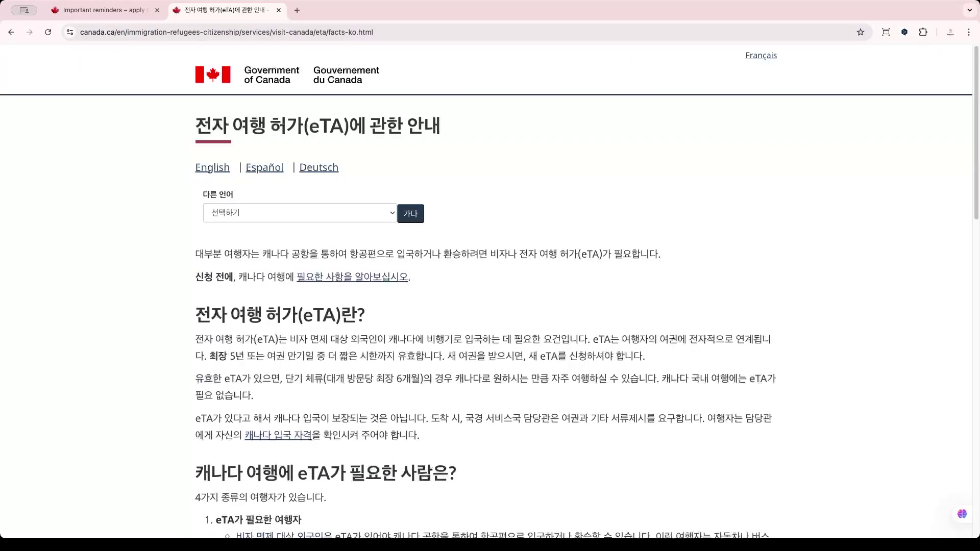
pyautogui.scroll(-6, 490, 291)
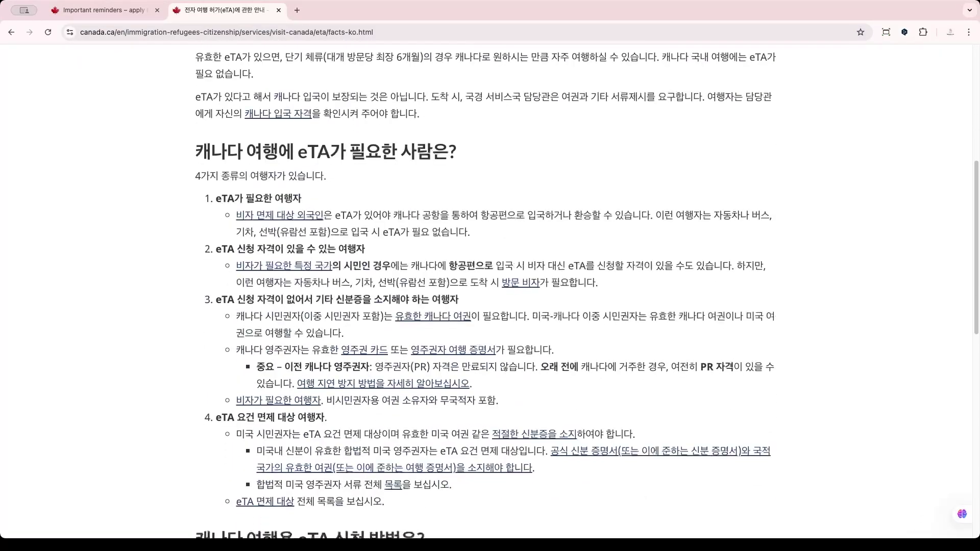
pyautogui.scroll(-3, 490, 291)
pyautogui.scroll(1, 490, 291)
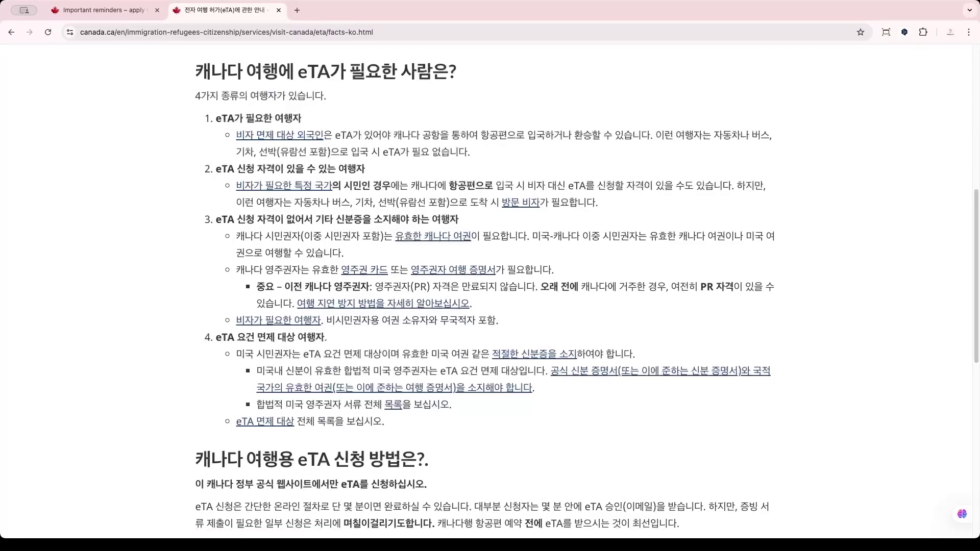
pyautogui.scroll(8, 265, 168)
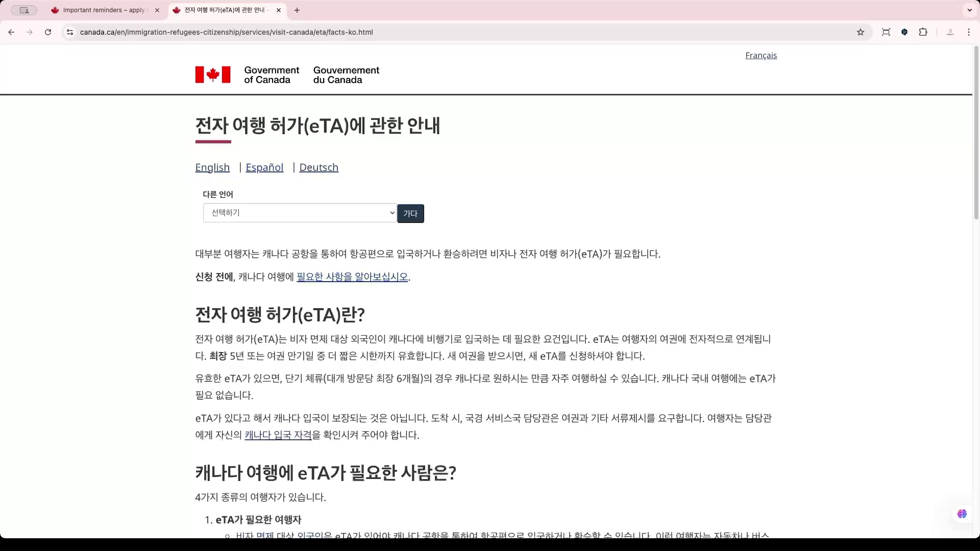
# Glance at the Important reminders tab, then scroll the Korean eTA page to its application section.
pyautogui.click(104, 11)
pyautogui.click(224, 10)
pyautogui.scroll(-10, 491, 291)
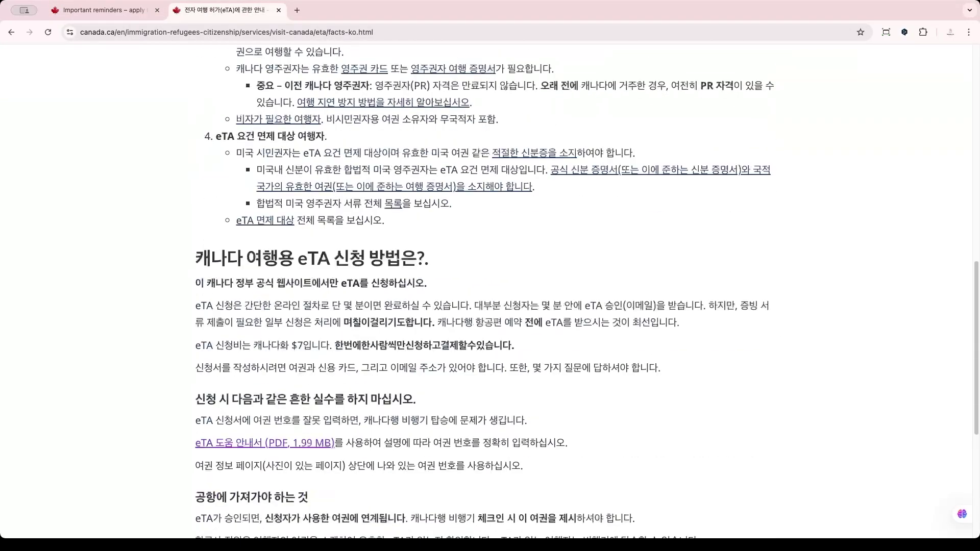
pyautogui.scroll(-4, 490, 291)
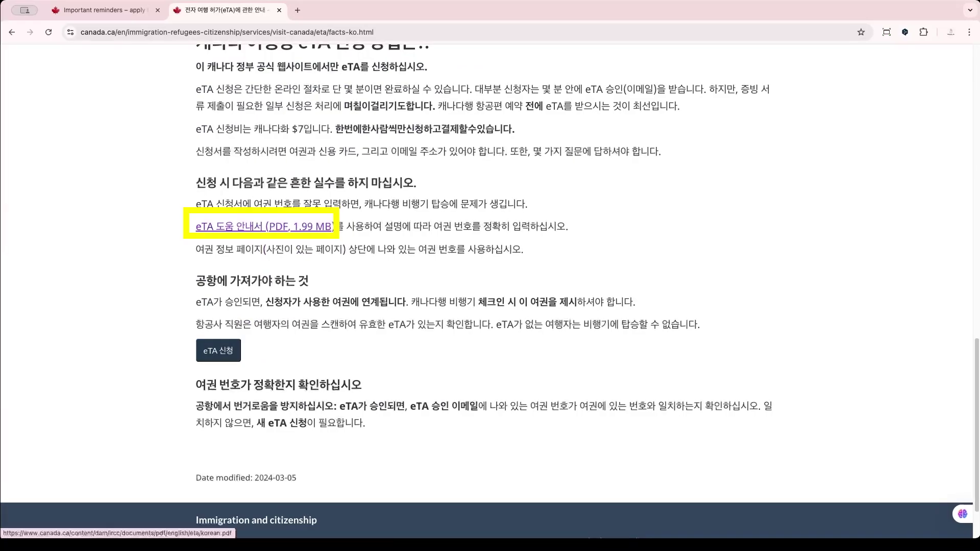
pyautogui.click(264, 227)
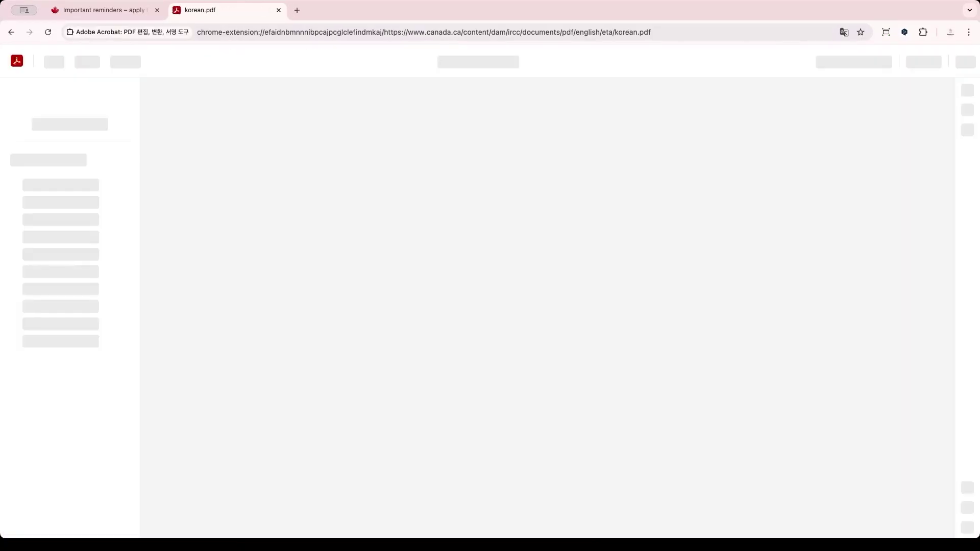
pyautogui.scroll(-20, 560, 307)
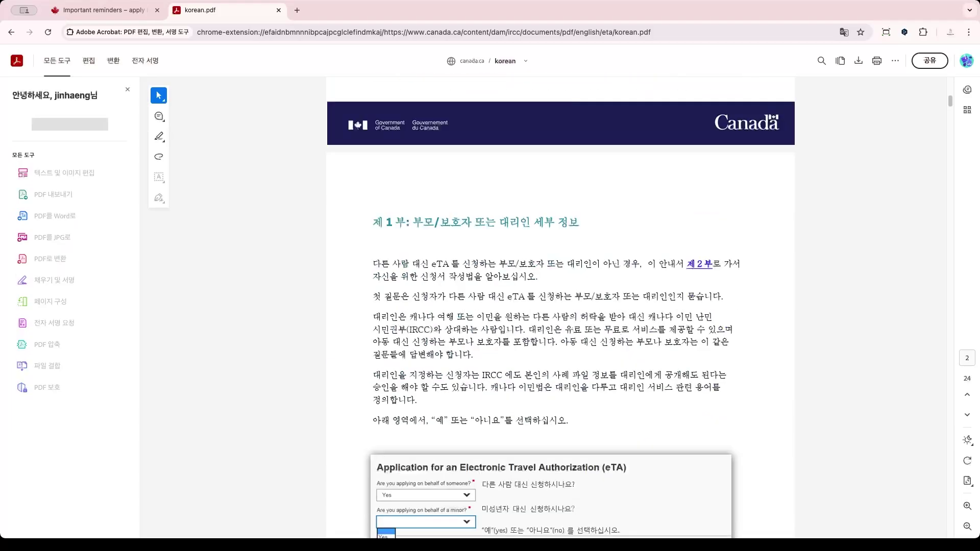
pyautogui.scroll(-20, 560, 307)
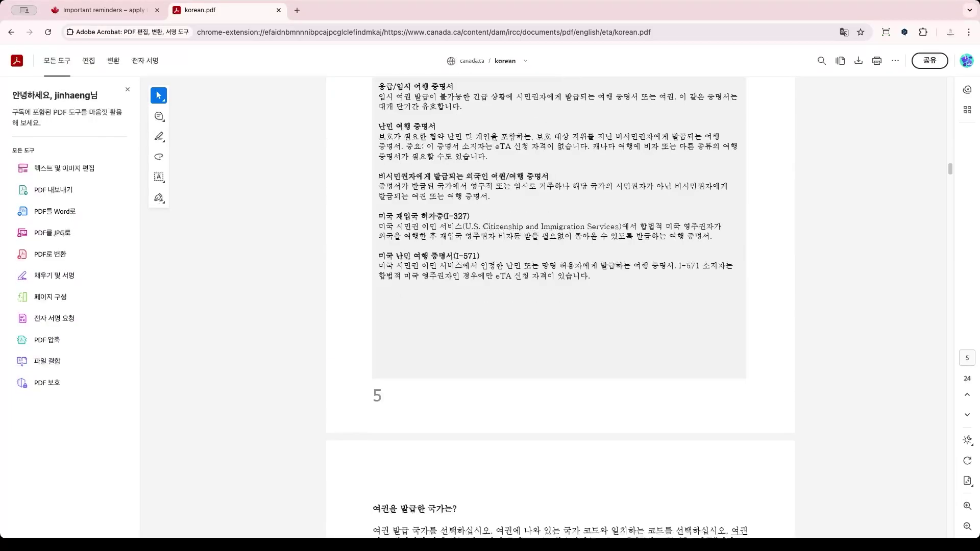
pyautogui.scroll(-20, 560, 306)
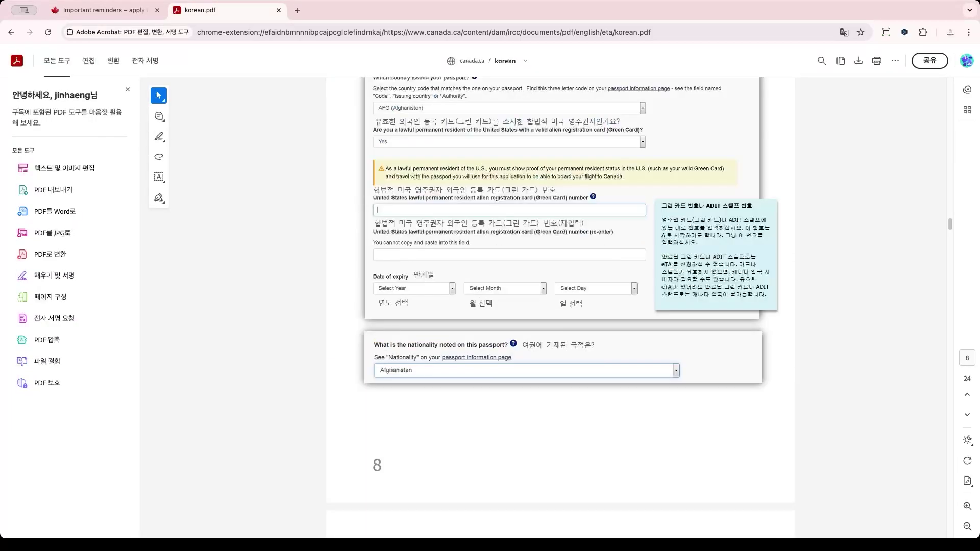
pyautogui.scroll(-20, 560, 306)
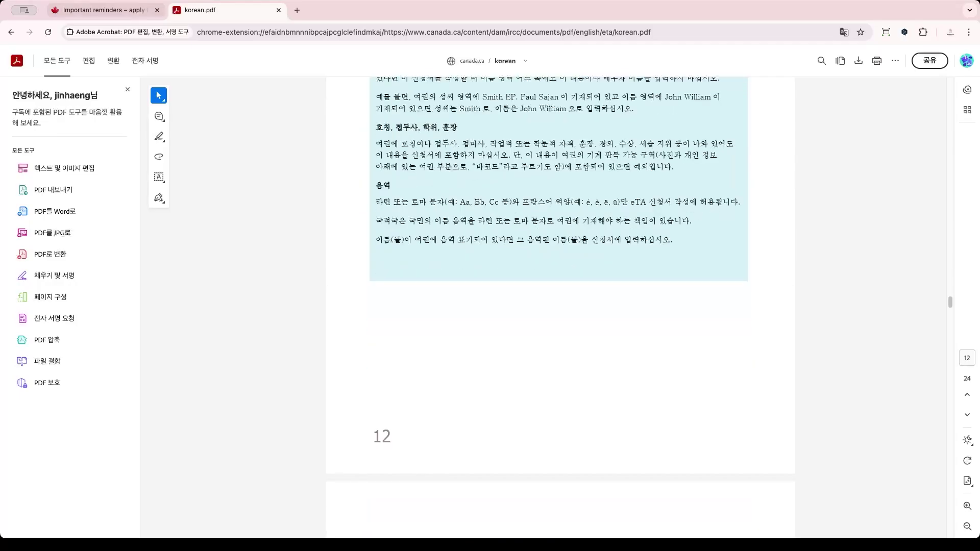
pyautogui.click(104, 10)
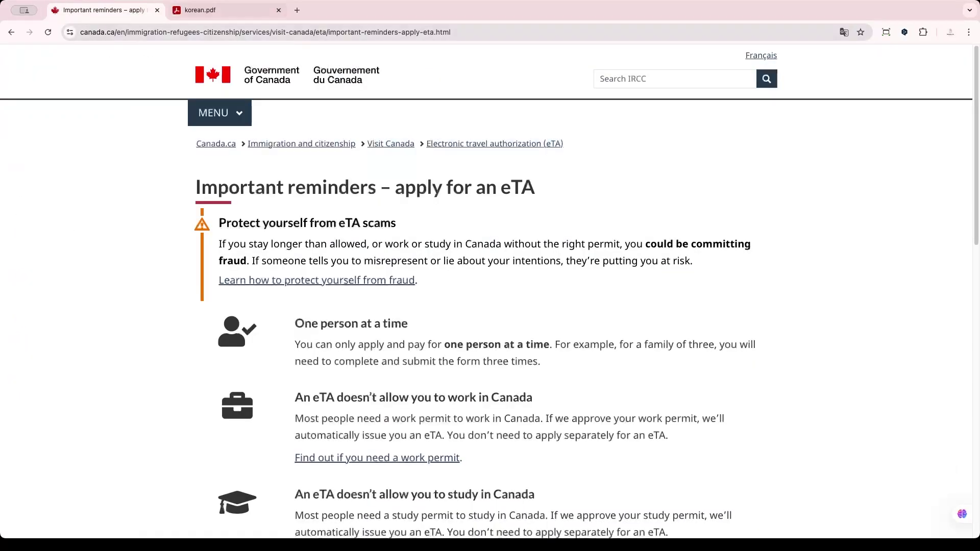
pyautogui.click(200, 10)
pyautogui.click(11, 32)
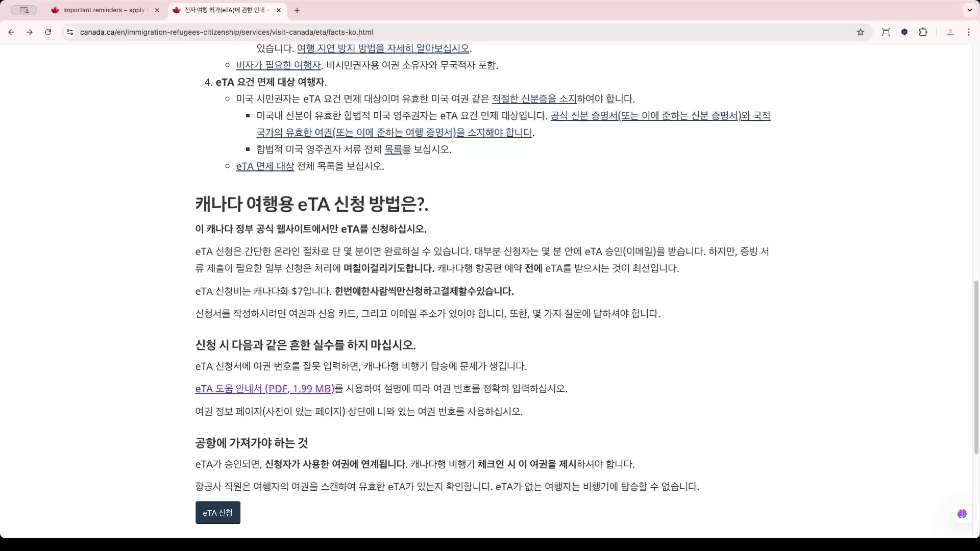
pyautogui.scroll(-3, 202, 388)
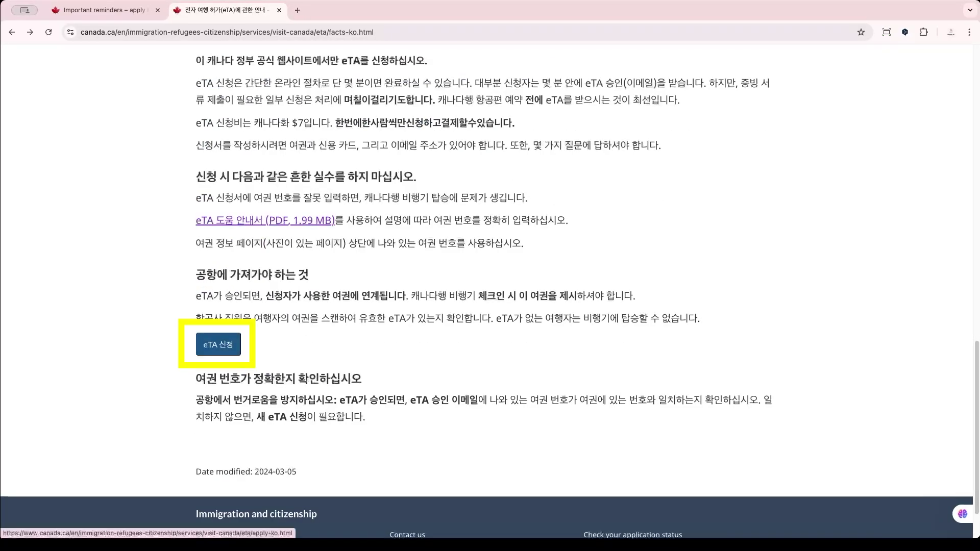
# Open the eTA application page and highlight the passport and credit card requirement in step 1.
pyautogui.click(218, 344)
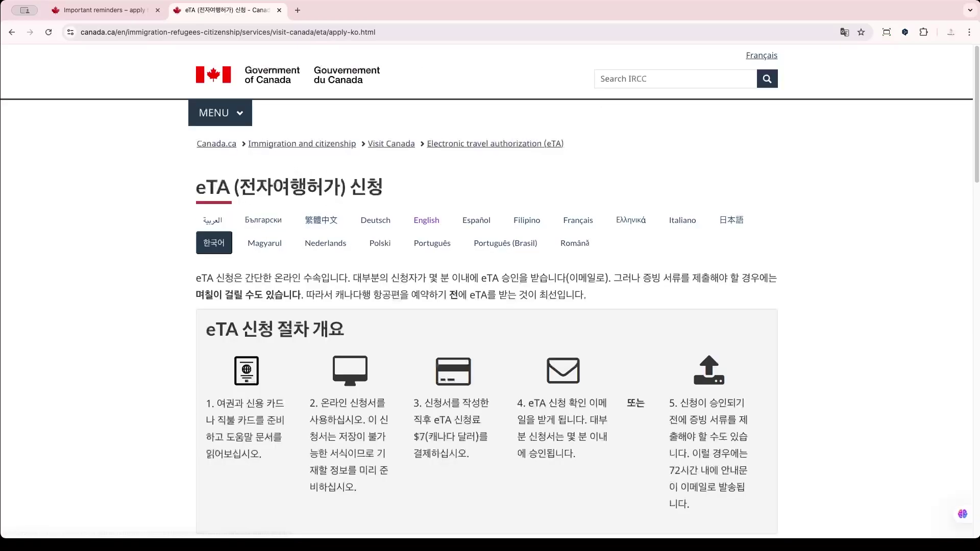
pyautogui.scroll(-5, 490, 293)
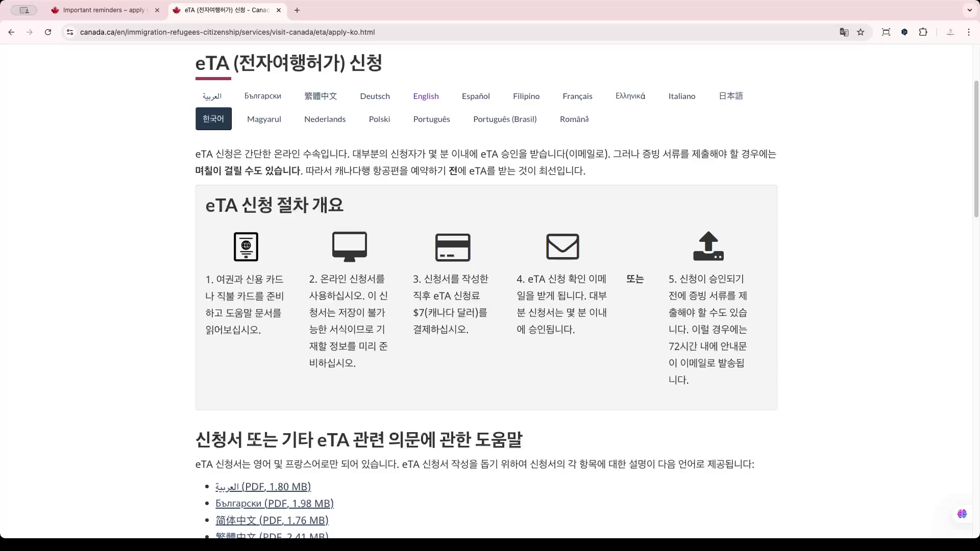
pyautogui.moveTo(214, 279); pyautogui.dragTo(284, 279)
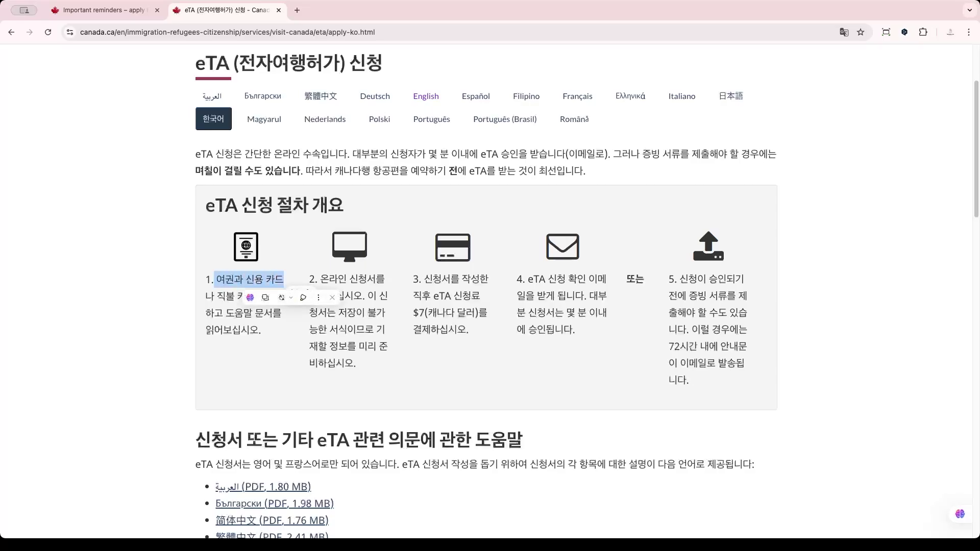
pyautogui.click(217, 279)
pyautogui.moveTo(216, 279); pyautogui.dragTo(235, 279)
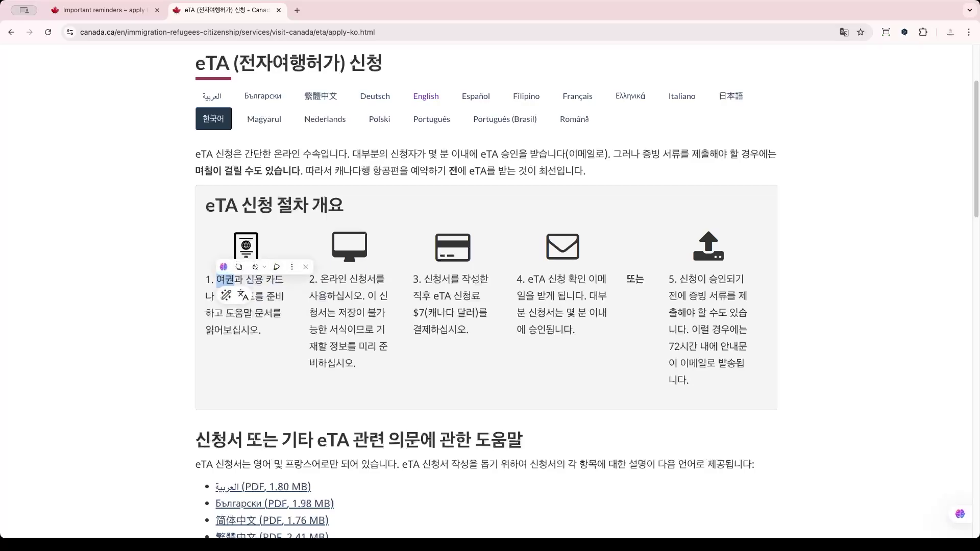
pyautogui.click(235, 280)
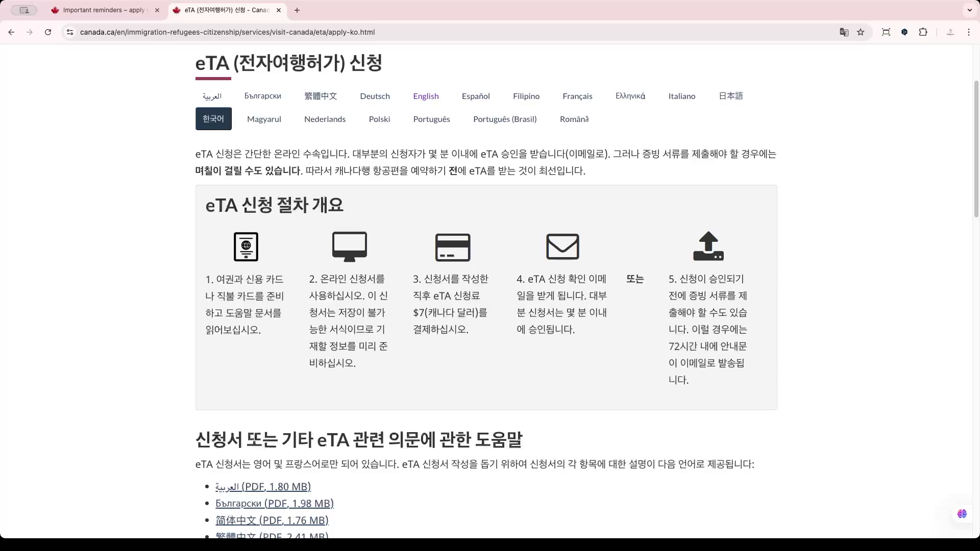
# Scroll past the PDF help guides and start the application with the eTA 신청하기 button.
pyautogui.scroll(-5, 486, 292)
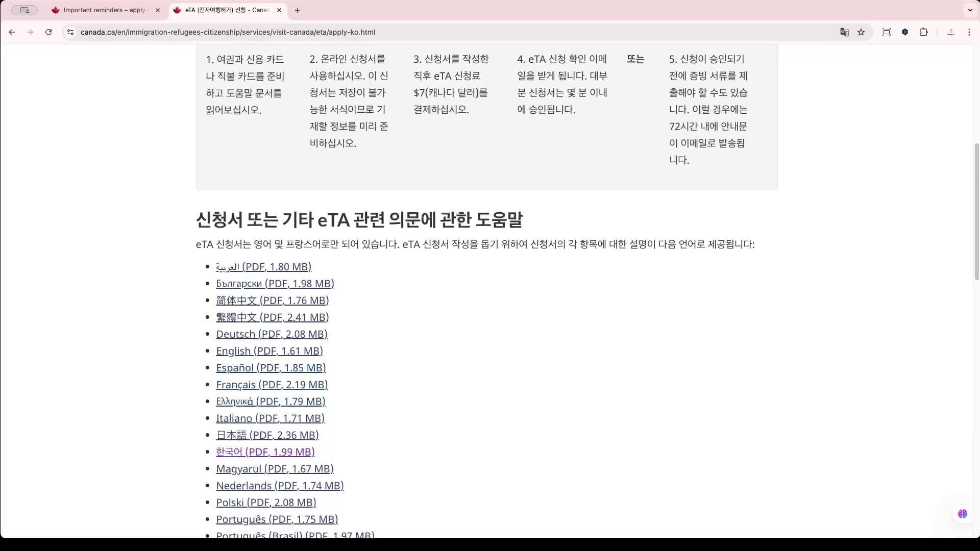
pyautogui.scroll(-1, 486, 291)
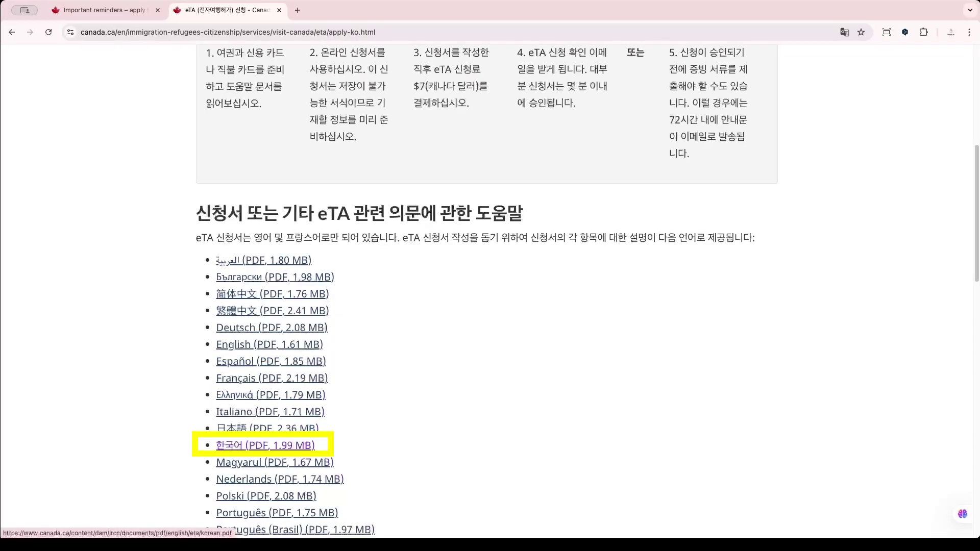
pyautogui.scroll(-5, 486, 291)
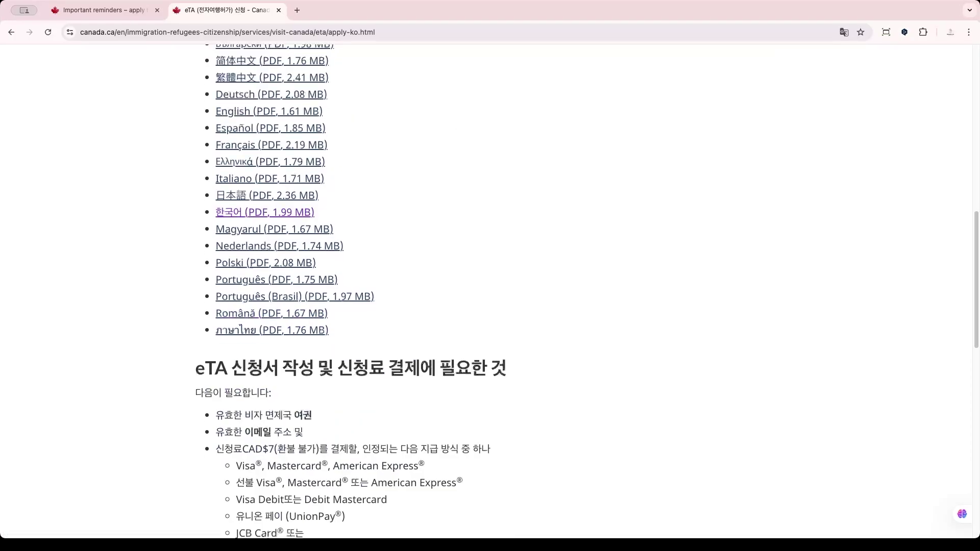
pyautogui.scroll(-3, 486, 291)
pyautogui.scroll(-4, 486, 292)
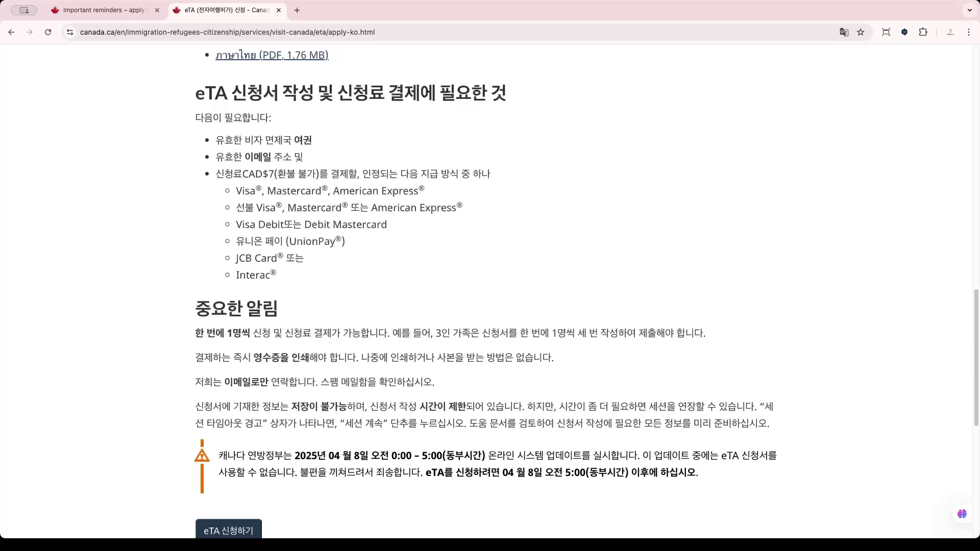
pyautogui.scroll(-1, 487, 291)
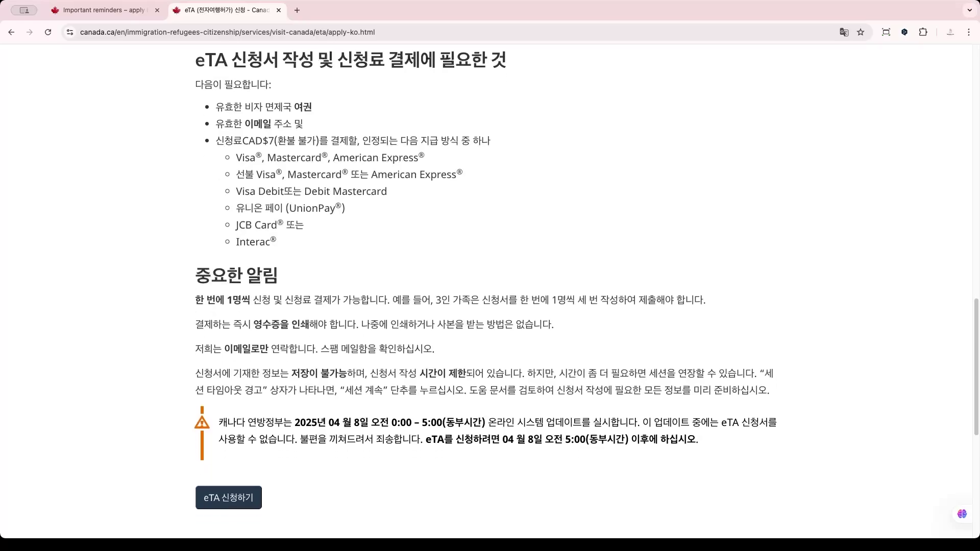
pyautogui.scroll(1, 486, 291)
pyautogui.scroll(-1, 486, 291)
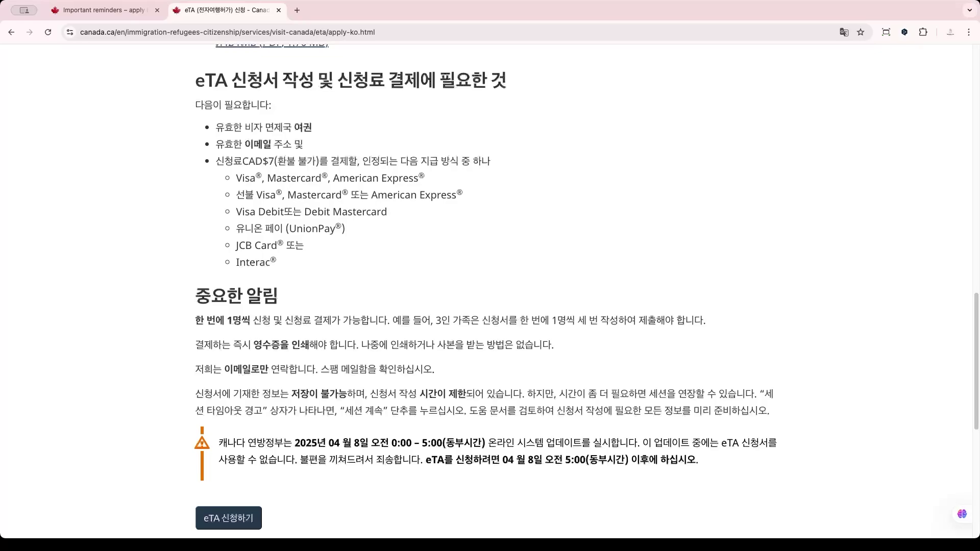
pyautogui.scroll(-1, 487, 287)
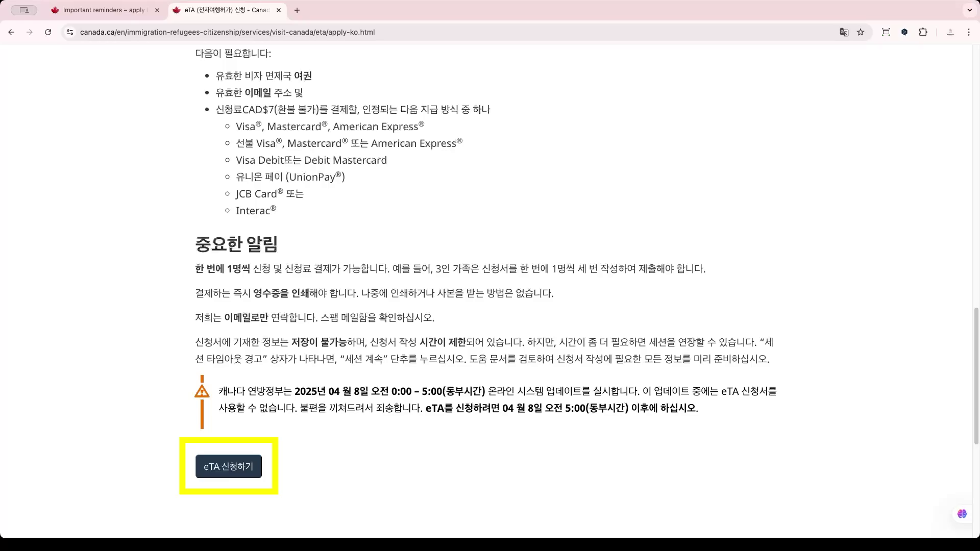
pyautogui.click(228, 466)
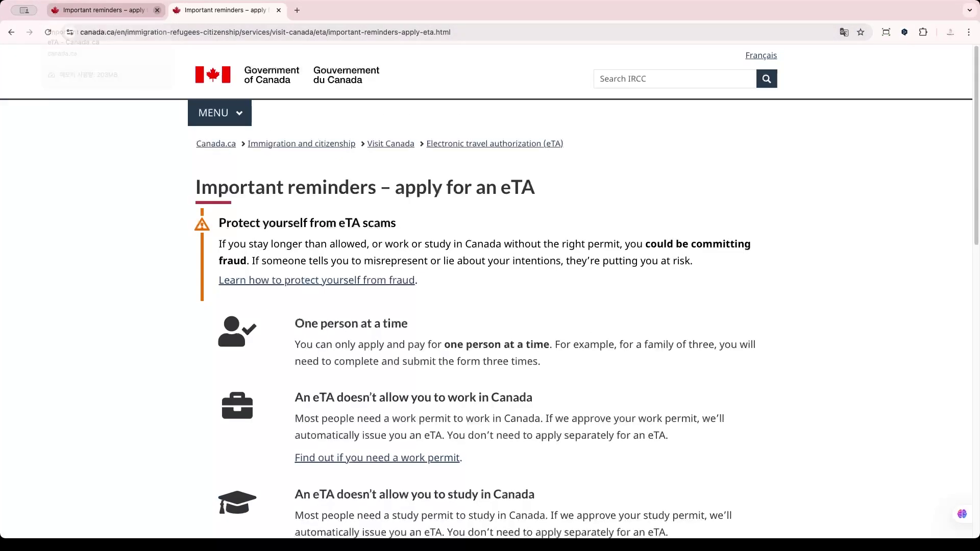
# Close the duplicate reminders tab and read down the Important reminders list.
pyautogui.click(157, 10)
pyautogui.scroll(-2, 486, 291)
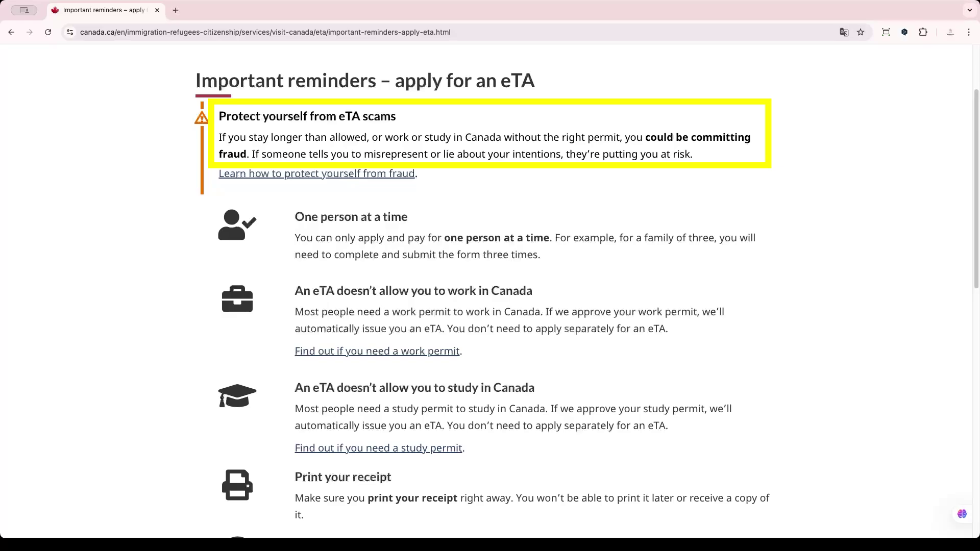
pyautogui.scroll(-4, 490, 291)
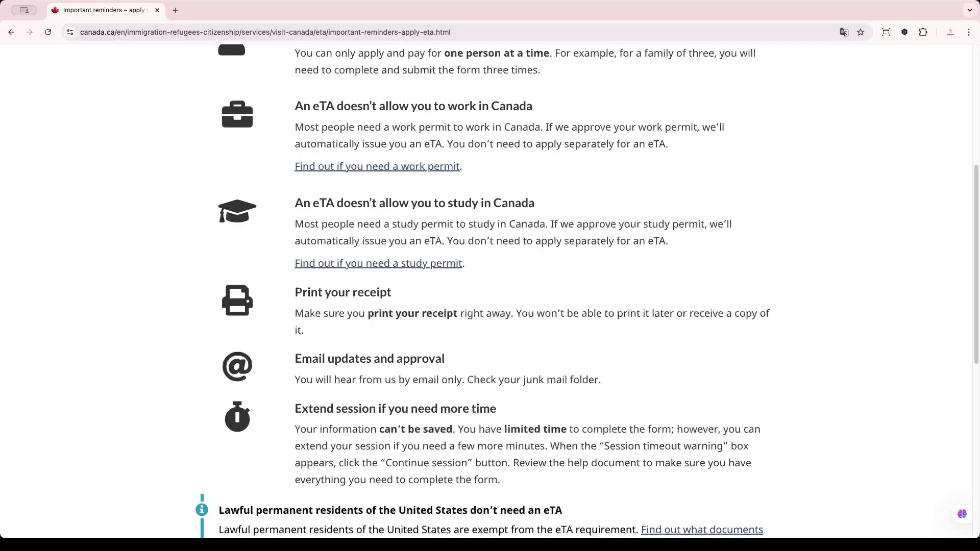
pyautogui.scroll(-3, 490, 291)
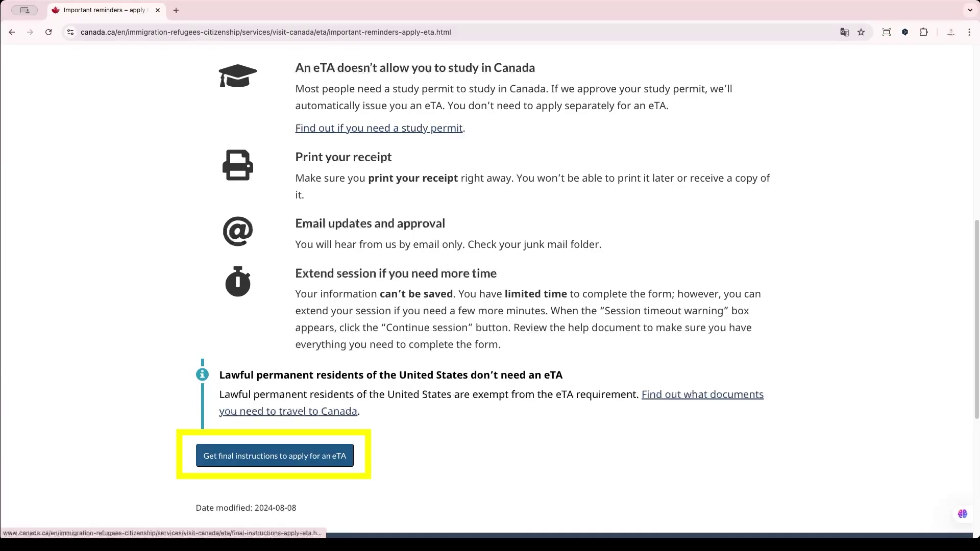
# In Get final instructions, choose a passport from Another country and a tourist or family visit.
pyautogui.click(274, 456)
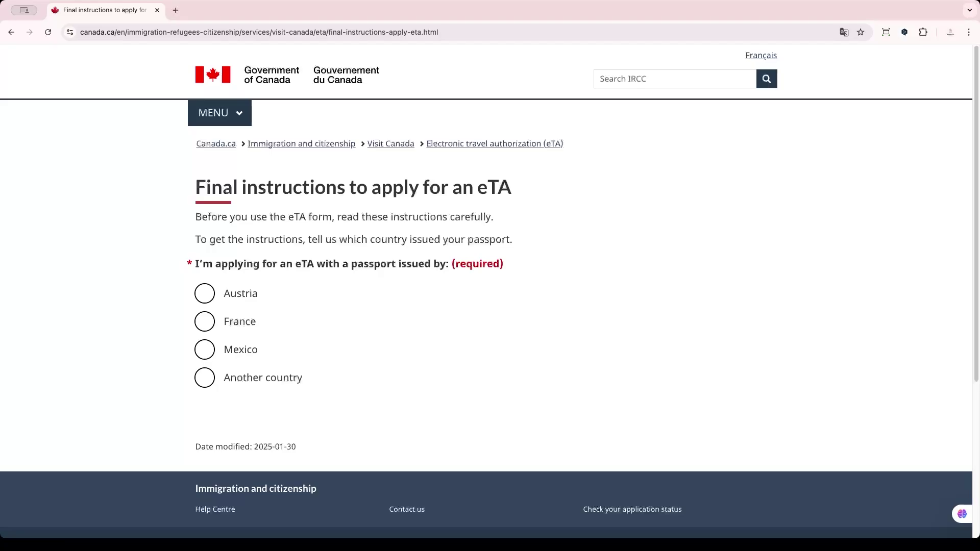
pyautogui.click(204, 378)
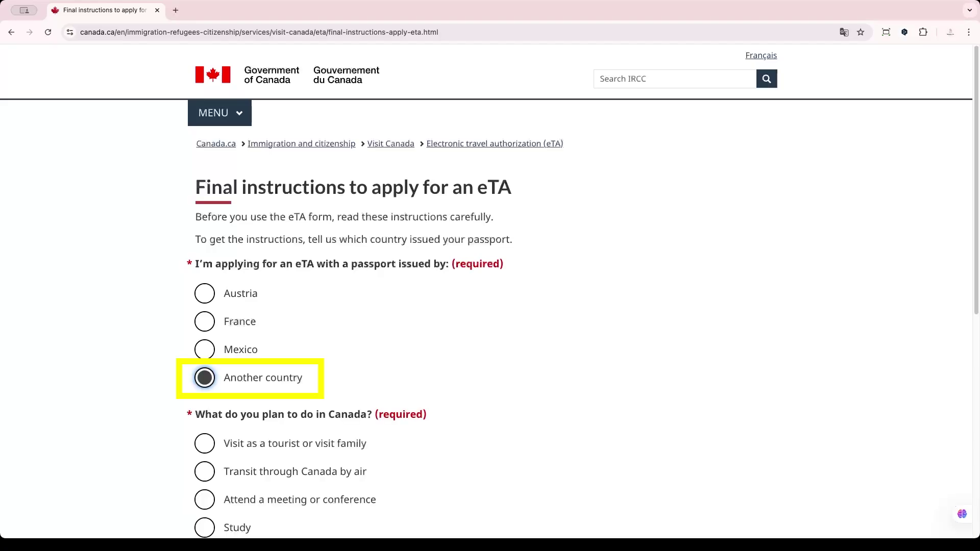
pyautogui.scroll(-3, 490, 291)
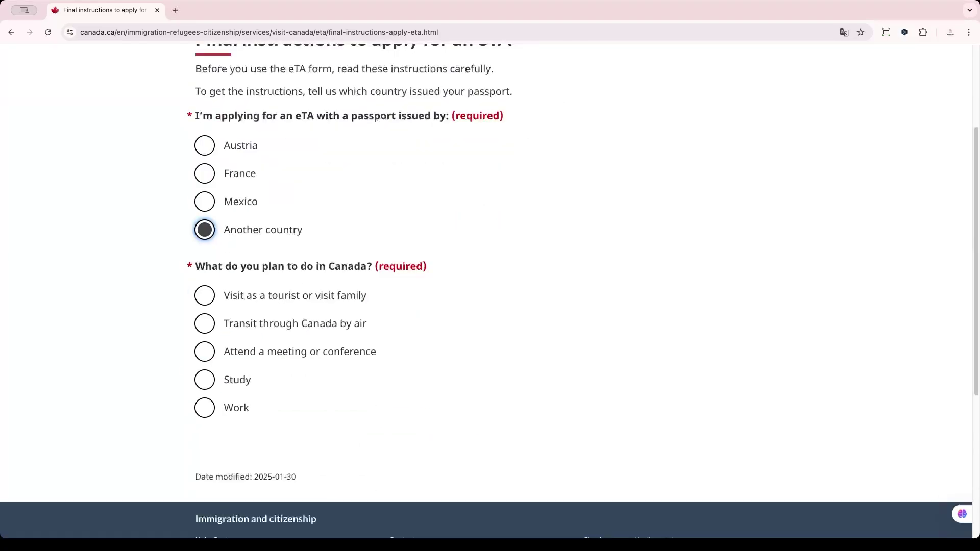
pyautogui.scroll(-1, 490, 291)
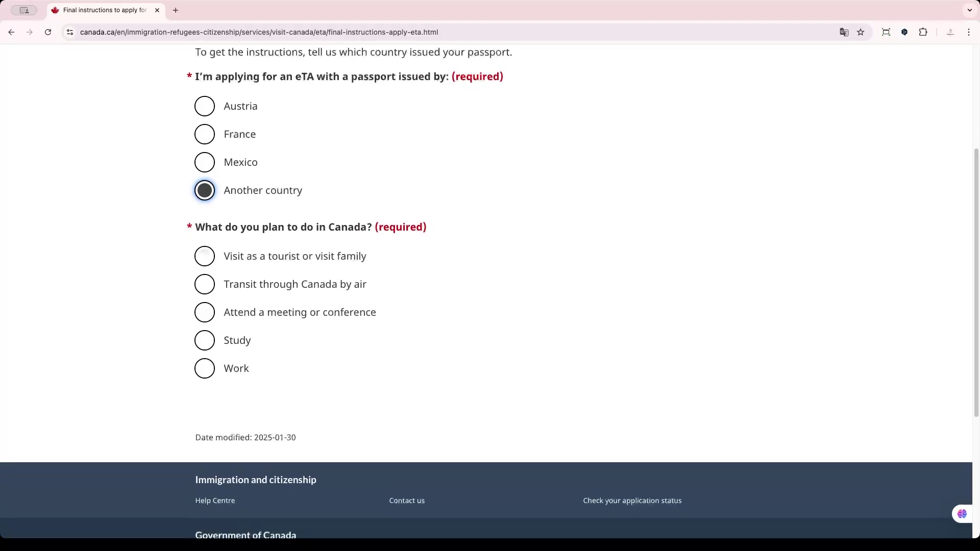
pyautogui.click(205, 256)
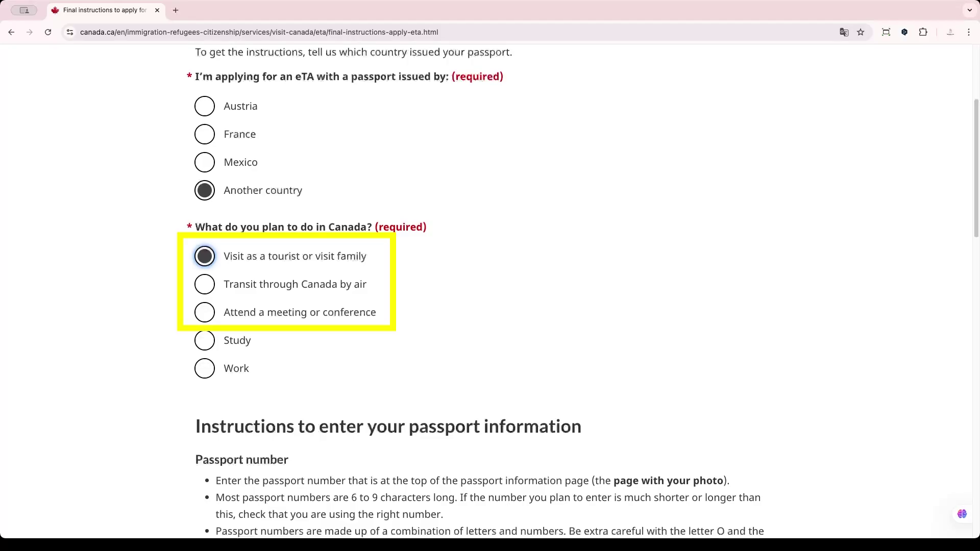
# Continue to the eTA application form.
pyautogui.scroll(-5, 490, 291)
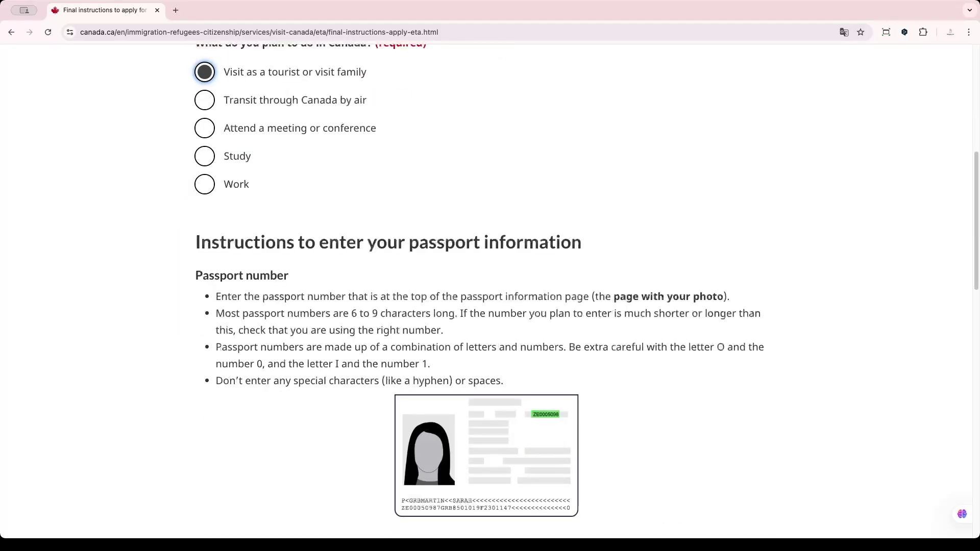
pyautogui.scroll(-2, 486, 292)
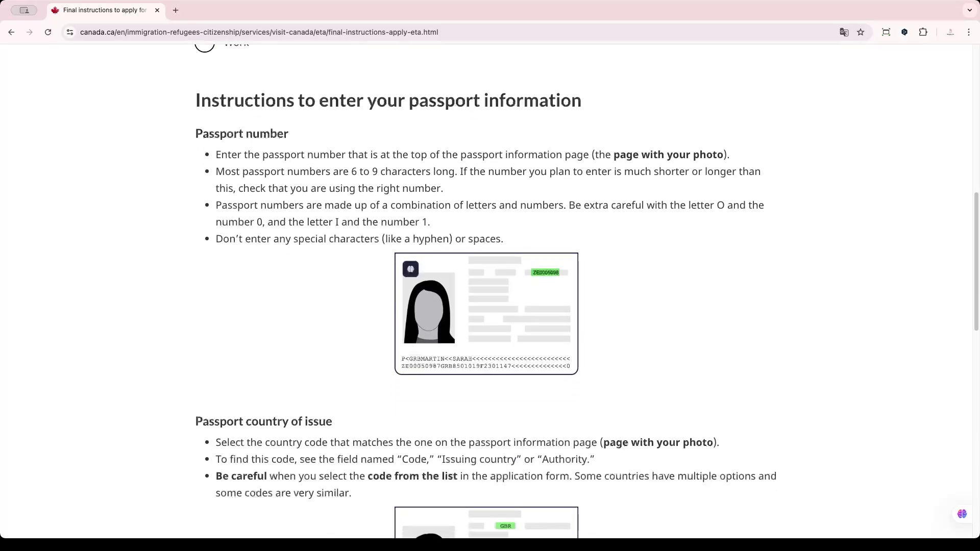
pyautogui.scroll(-9, 490, 291)
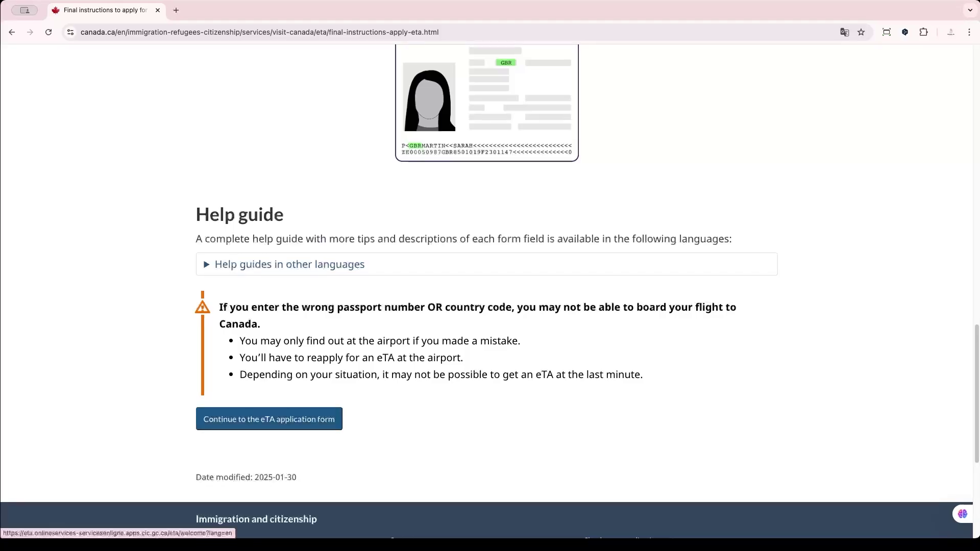
pyautogui.click(269, 419)
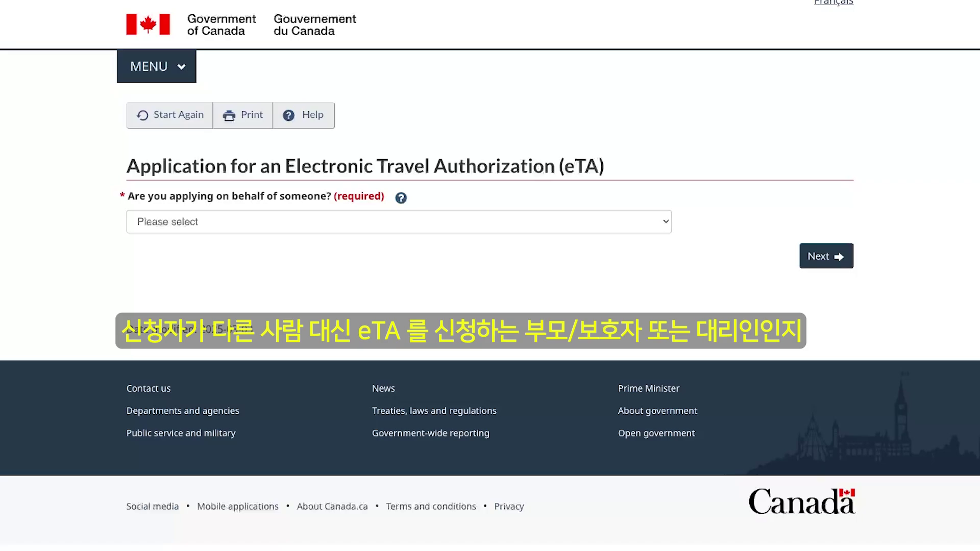
# Answer Yes to applying on behalf of someone, No to a minor child, and go next.
pyautogui.click(398, 222)
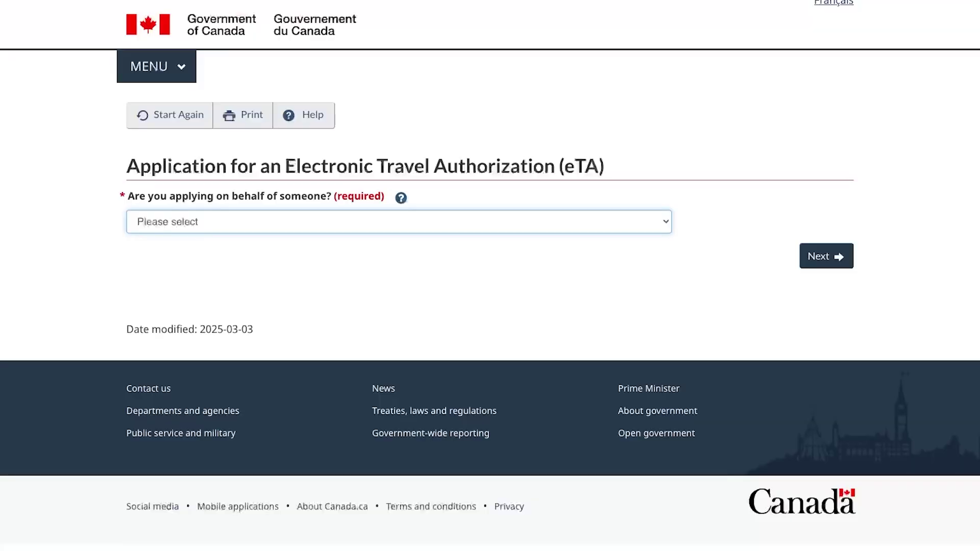
pyautogui.click(146, 222)
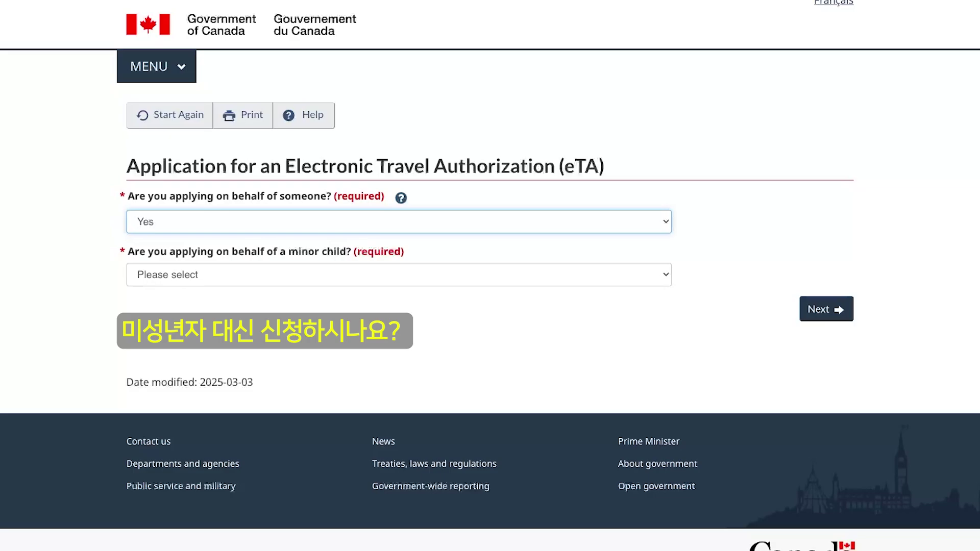
pyautogui.click(398, 275)
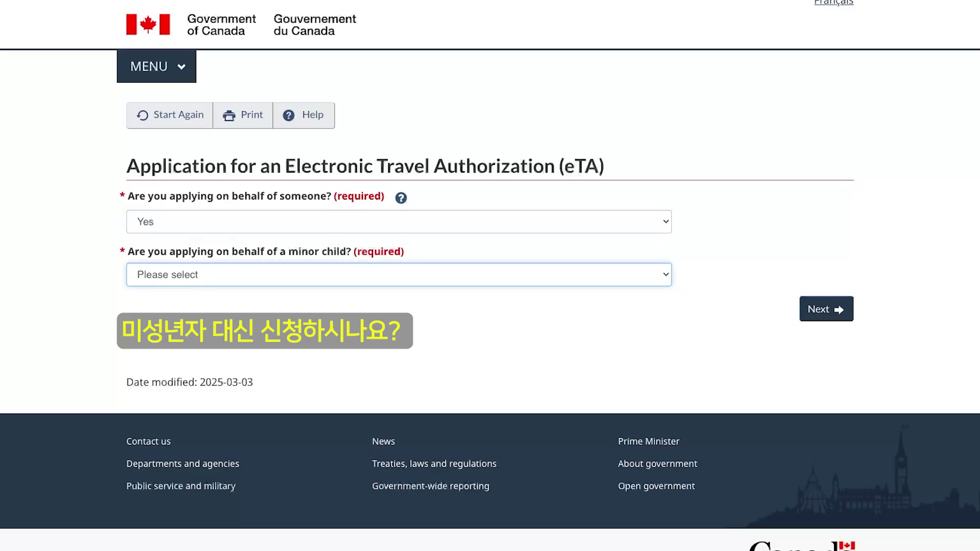
pyautogui.click(144, 274)
pyautogui.click(827, 309)
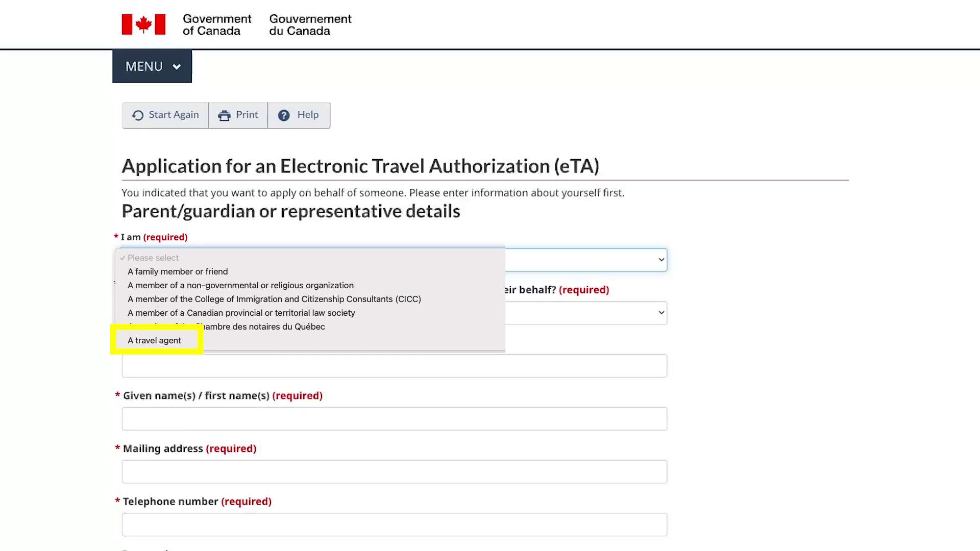
# Enter representative details as a family member or friend, not paid, autofilled contact info, declarations accepted.
pyautogui.click(177, 272)
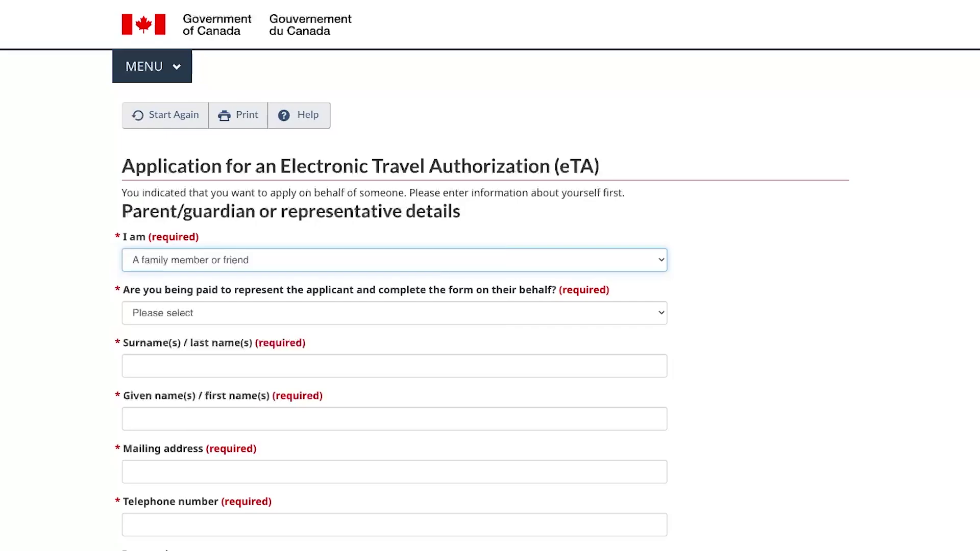
pyautogui.click(394, 313)
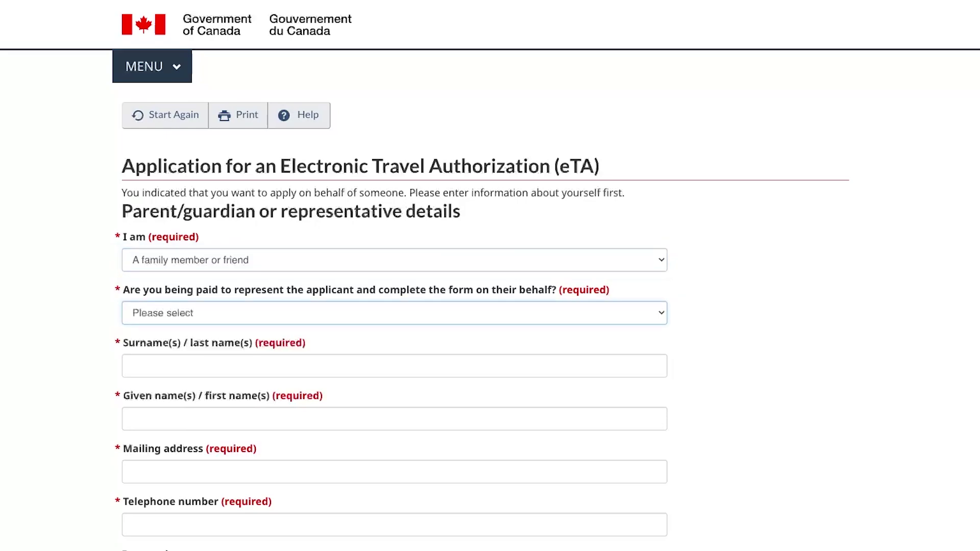
pyautogui.click(148, 325)
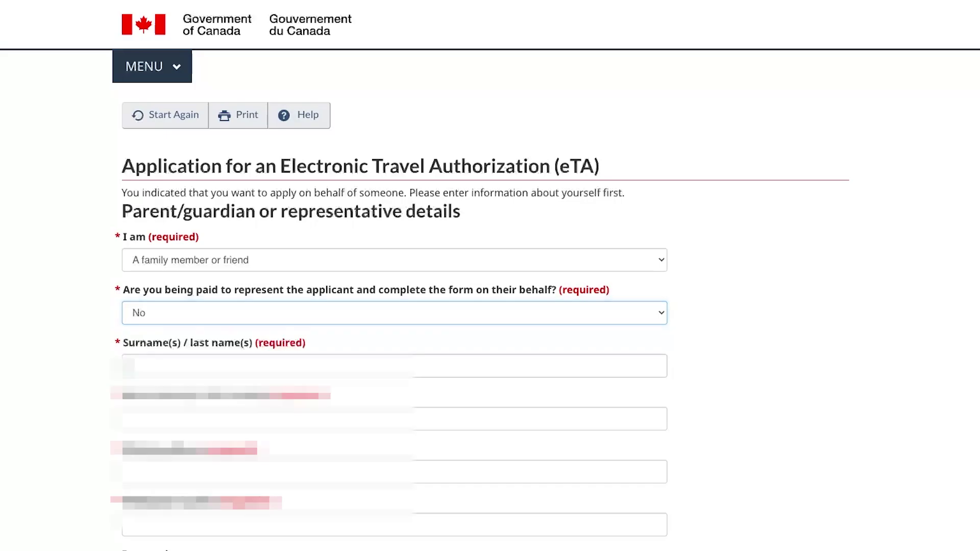
pyautogui.click(256, 366)
pyautogui.click(255, 403)
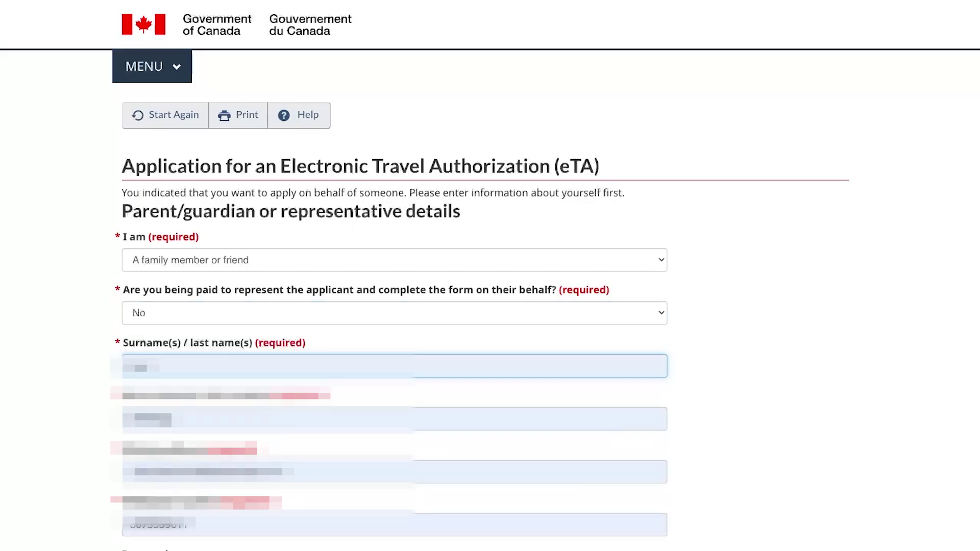
pyautogui.press('Tab')
pyautogui.press('Tab')
pyautogui.press('Tab')
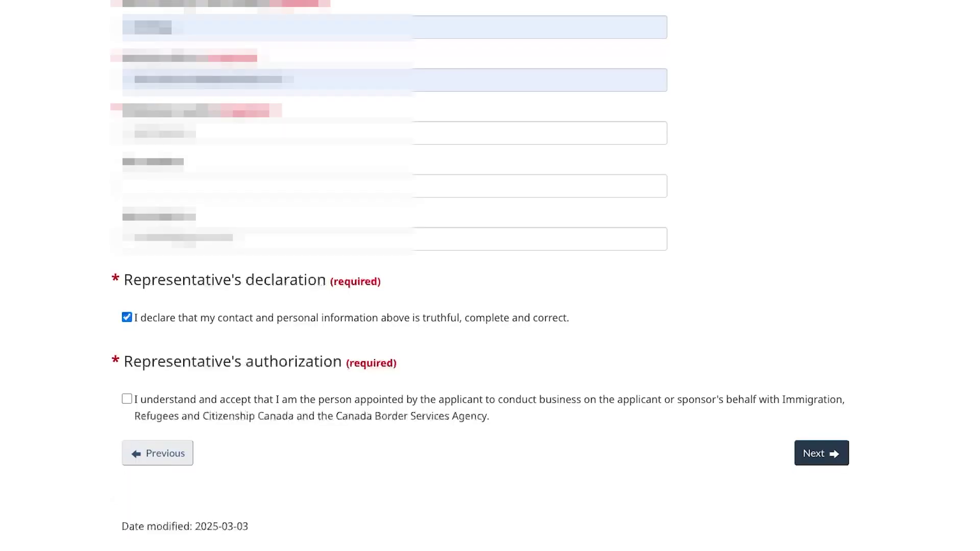
pyautogui.click(127, 399)
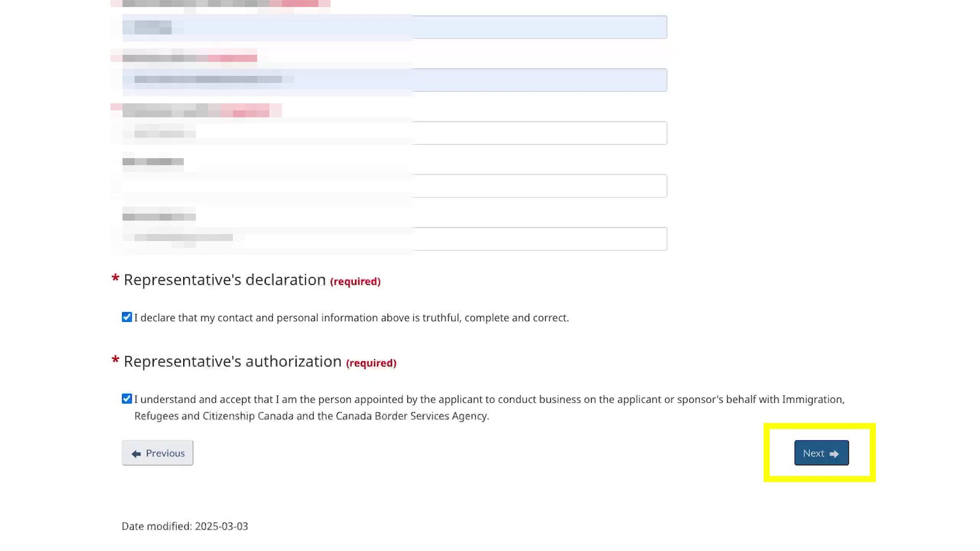
pyautogui.press('Return')
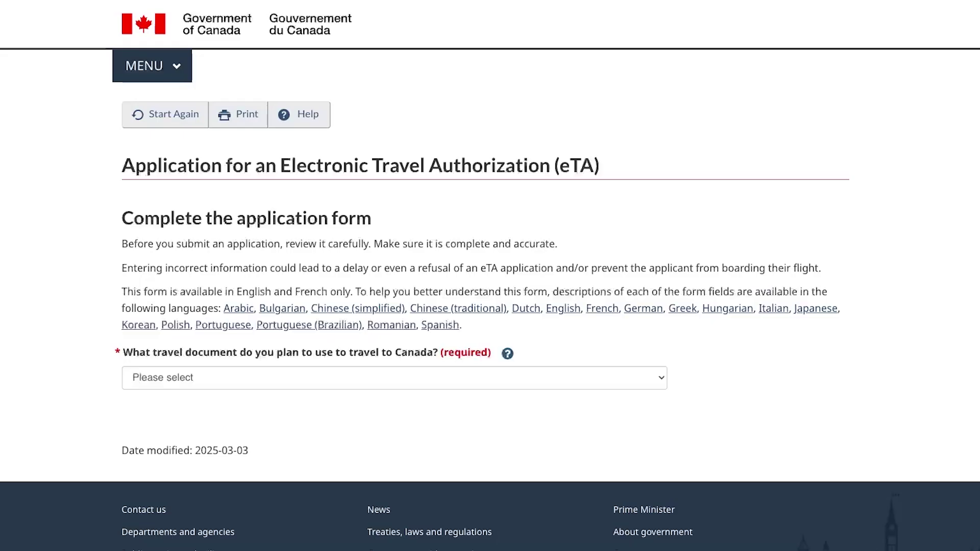
# Choose Passport - ordinary/regular, passport code KOR (Korea, South) and nationality Korea, South.
pyautogui.click(393, 378)
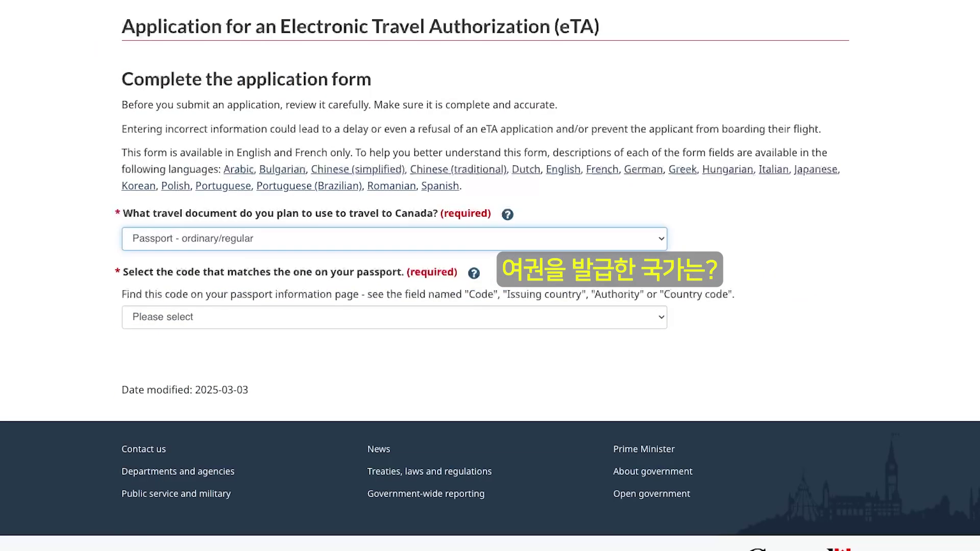
pyautogui.click(394, 317)
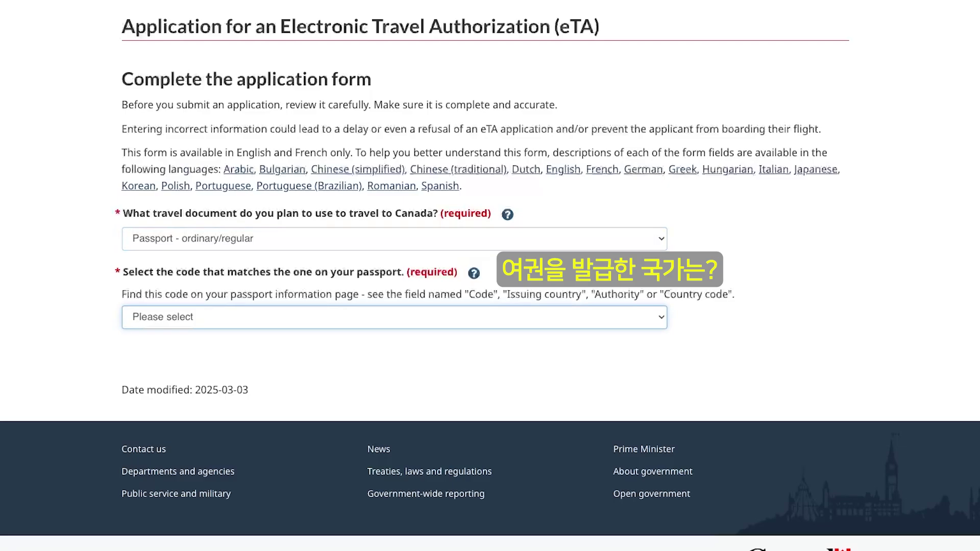
pyautogui.click(394, 317)
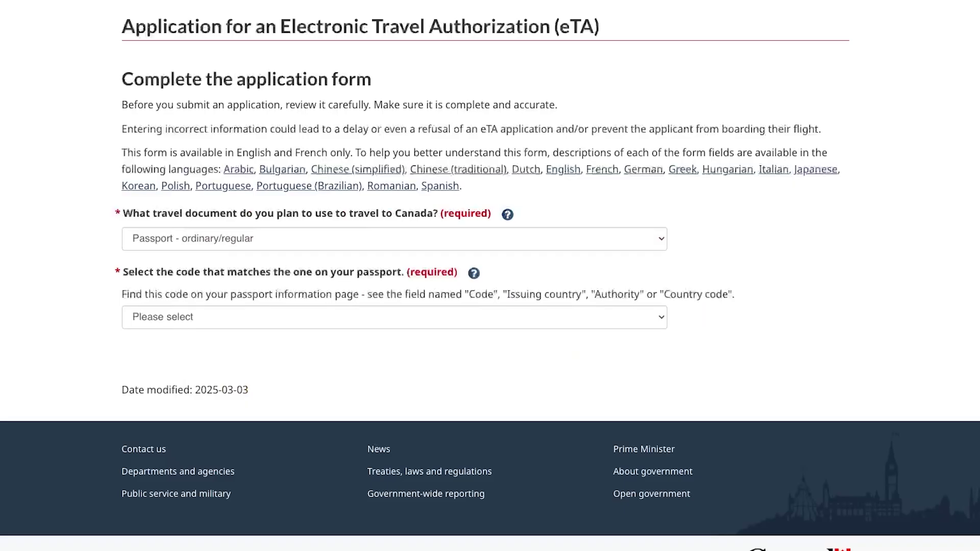
pyautogui.click(394, 317)
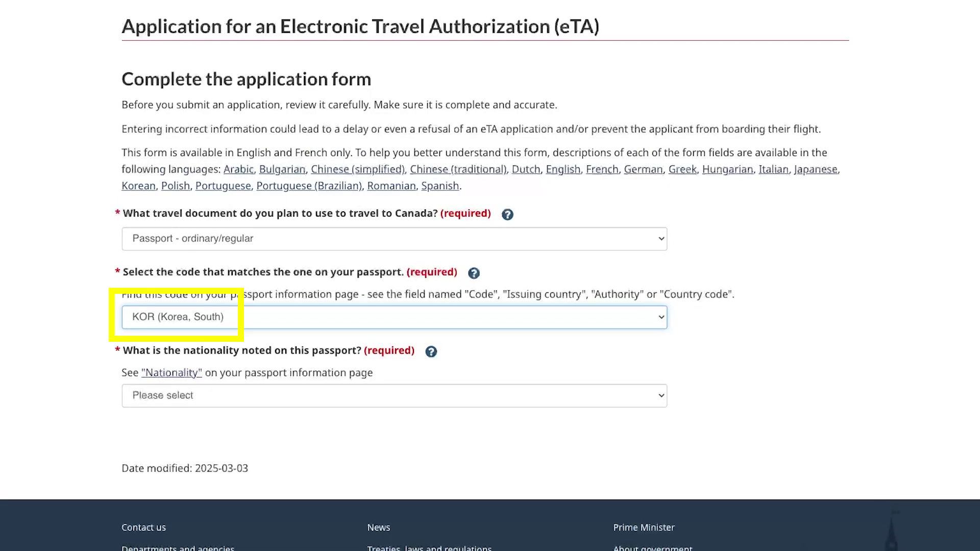
pyautogui.click(394, 395)
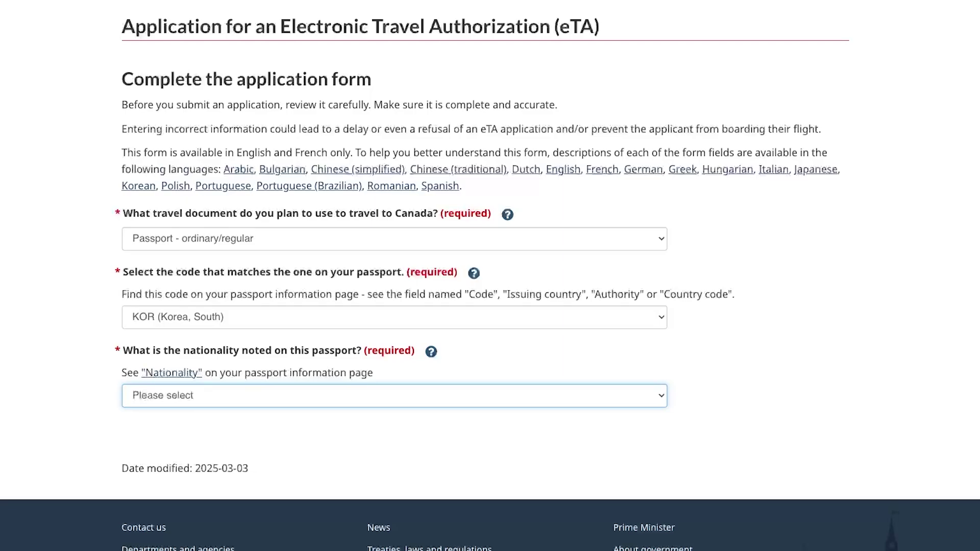
pyautogui.press('Return')
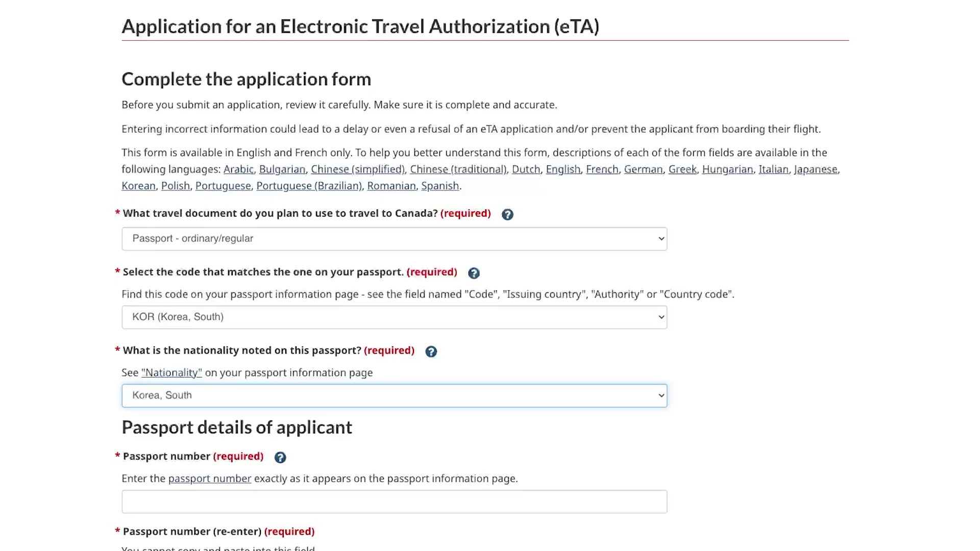
# Fill in the applicant's surname and given name and select the year of birth.
pyautogui.scroll(-5, 425, 276)
pyautogui.scroll(-2, 425, 276)
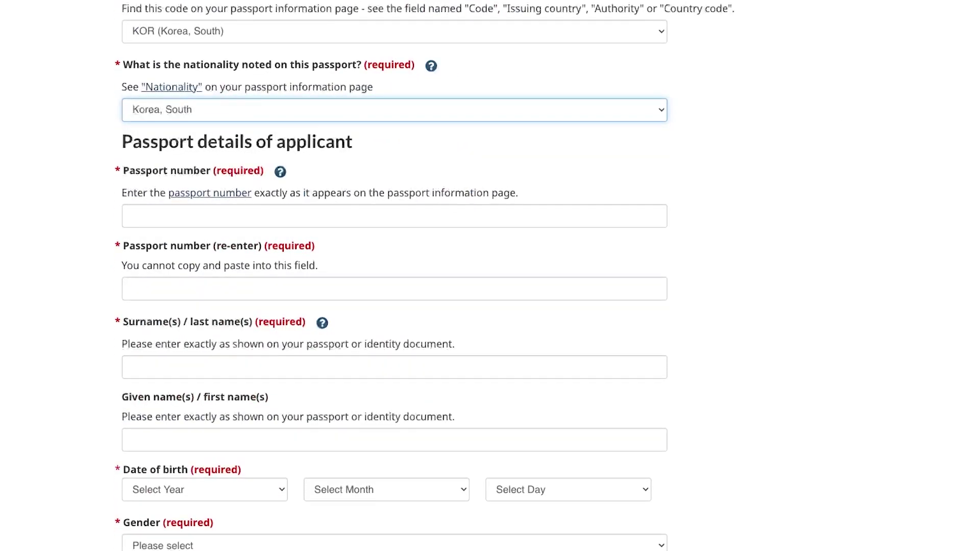
pyautogui.scroll(-2, 425, 276)
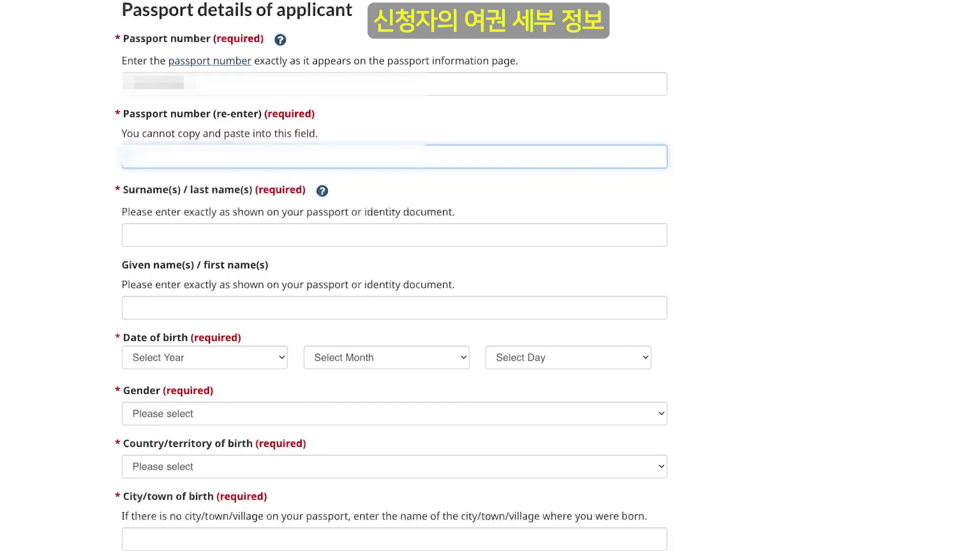
pyautogui.click(133, 235)
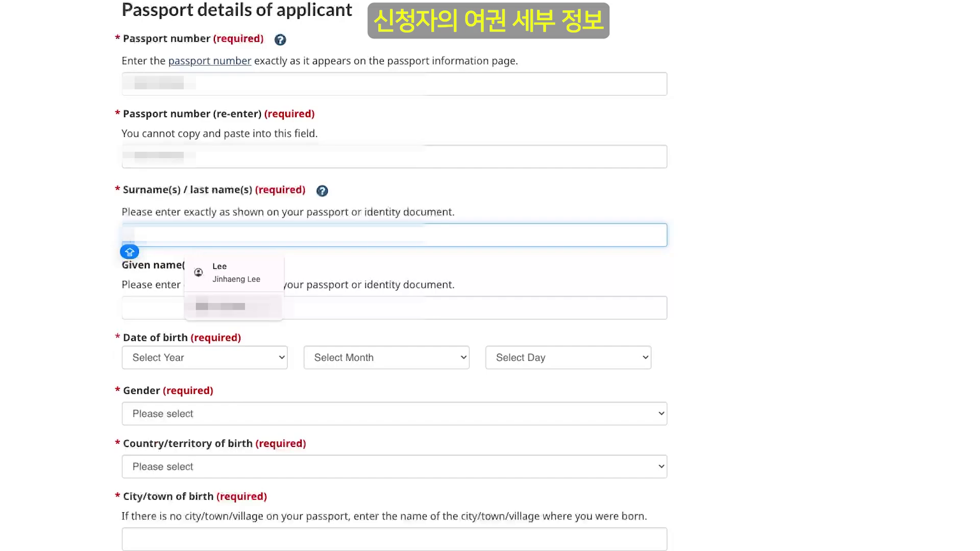
pyautogui.press('Down')
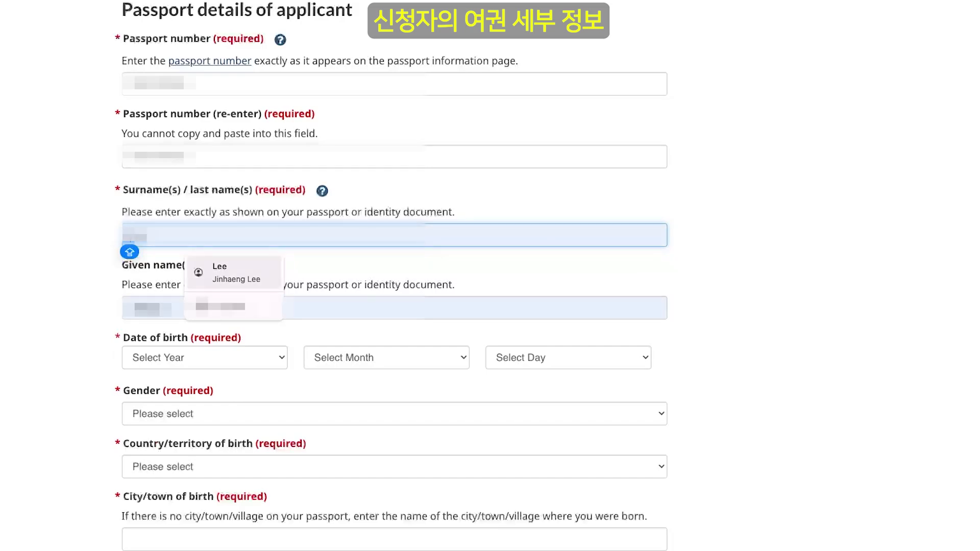
pyautogui.click(134, 308)
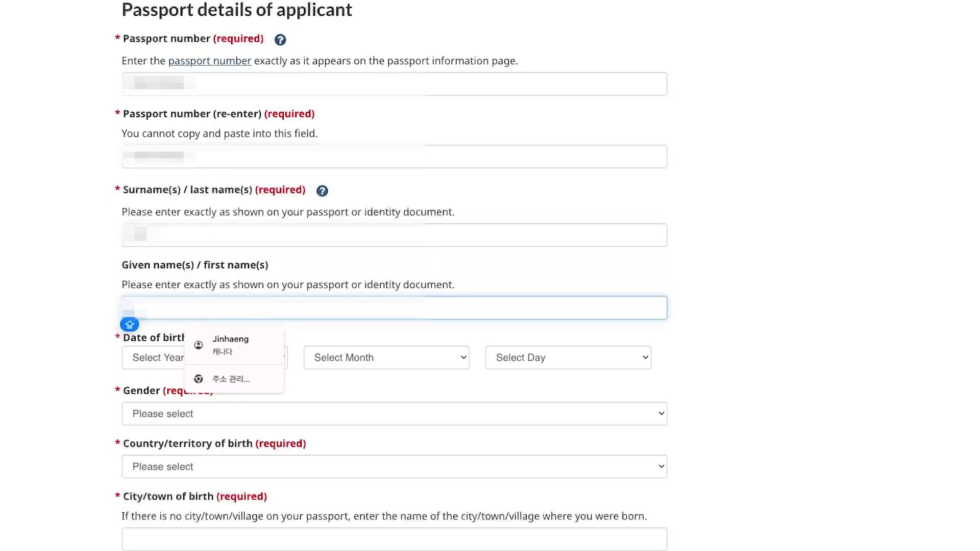
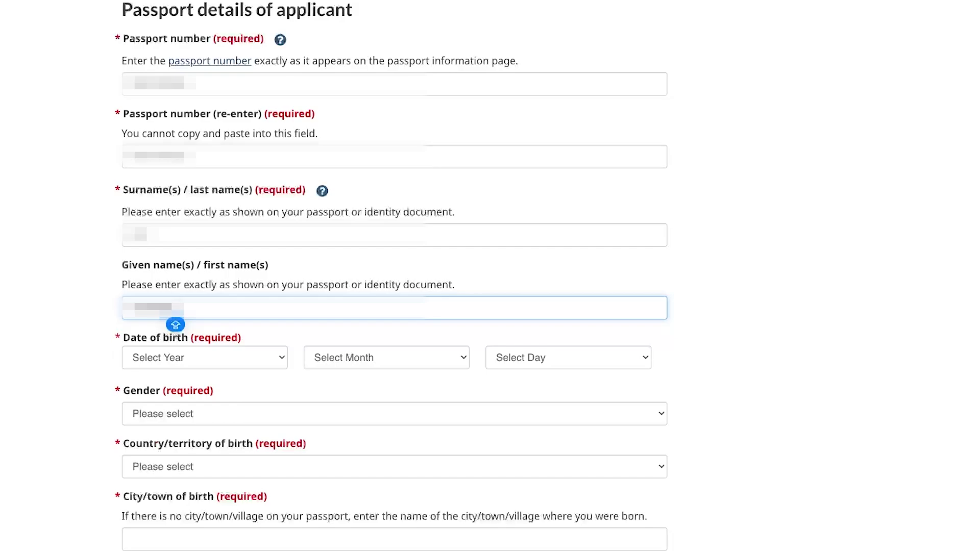
pyautogui.click(204, 357)
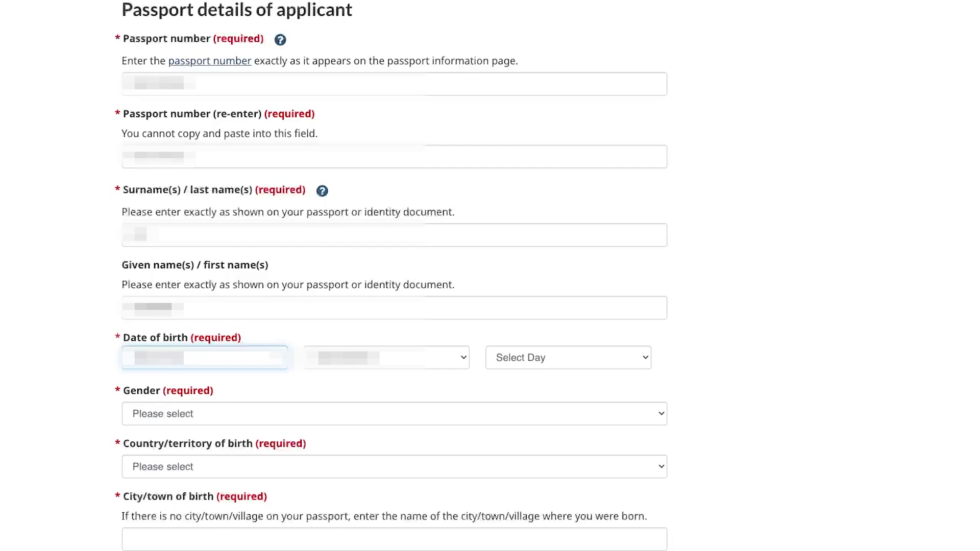
pyautogui.press('Return')
# Pick the month of birth by typing 'Se' in the month list.
pyautogui.click(387, 358)
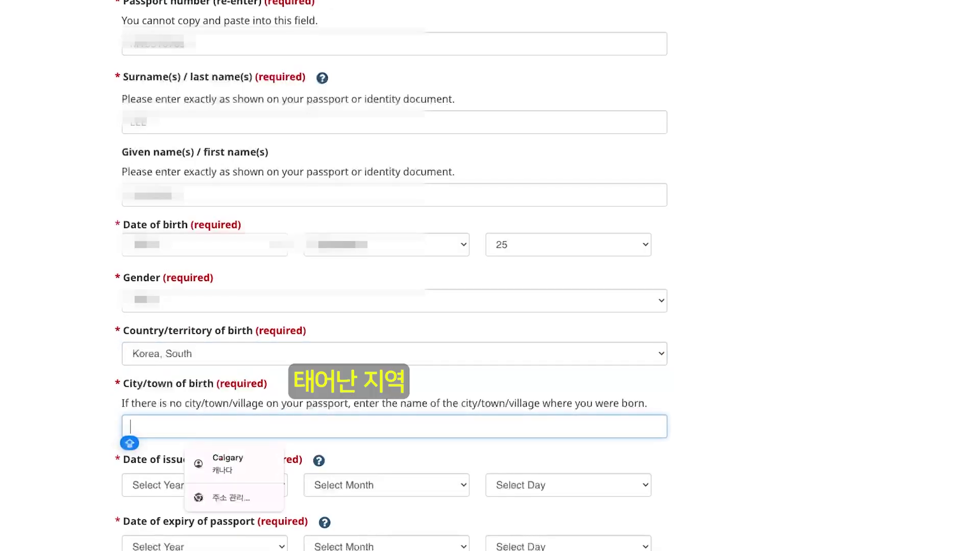
pyautogui.write('Se')
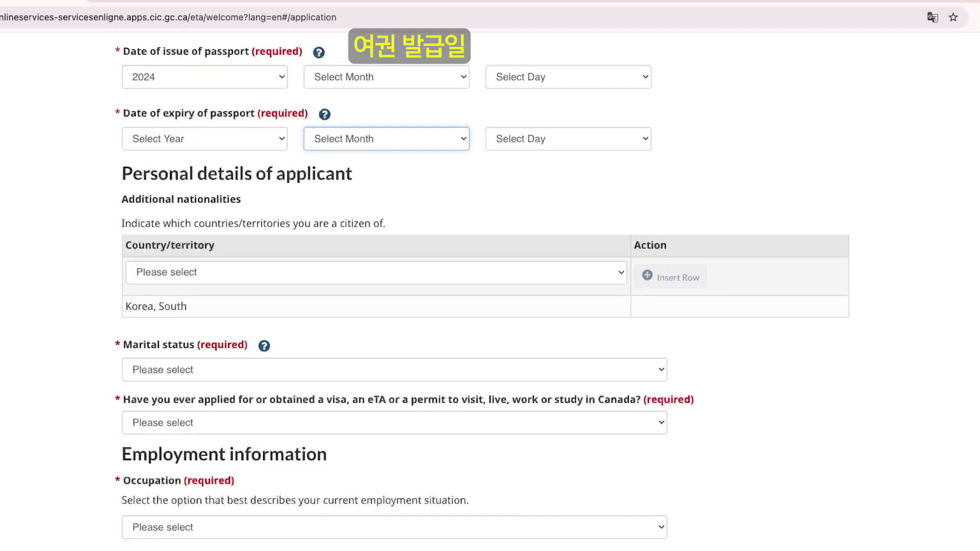
# Complete the passport dates: issue 29 September 2024, and expiry on day 29 in 2034.
pyautogui.click(387, 77)
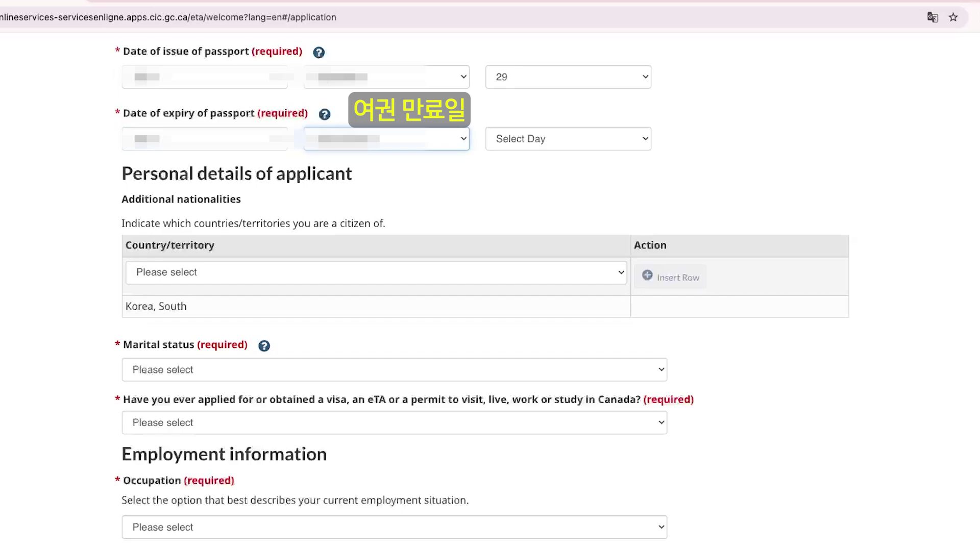
pyautogui.press('Down')
pyautogui.click(568, 139)
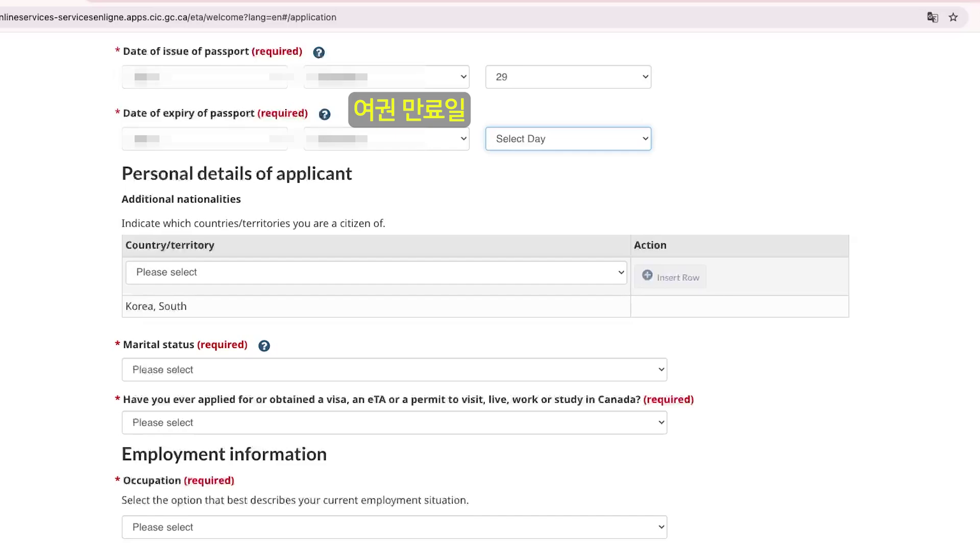
pyautogui.write('29')
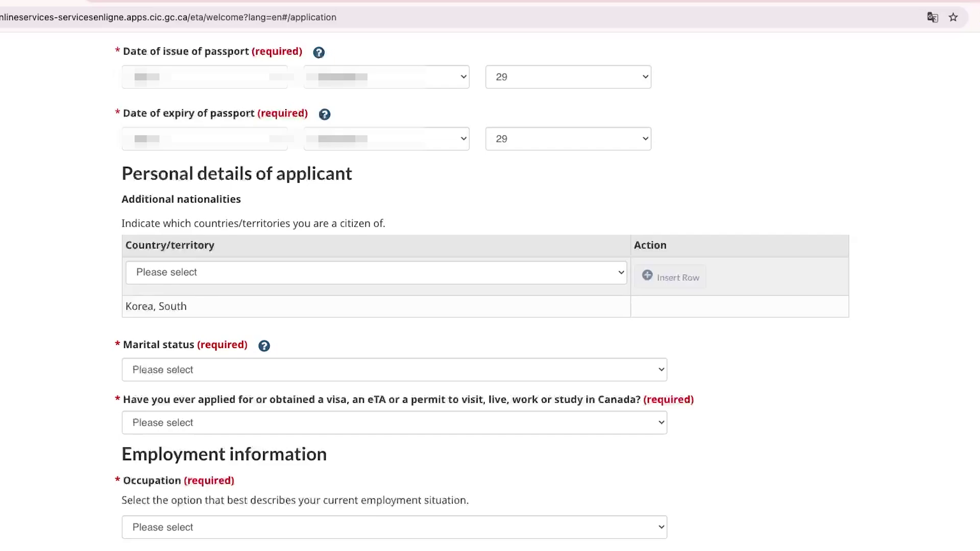
pyautogui.click(376, 272)
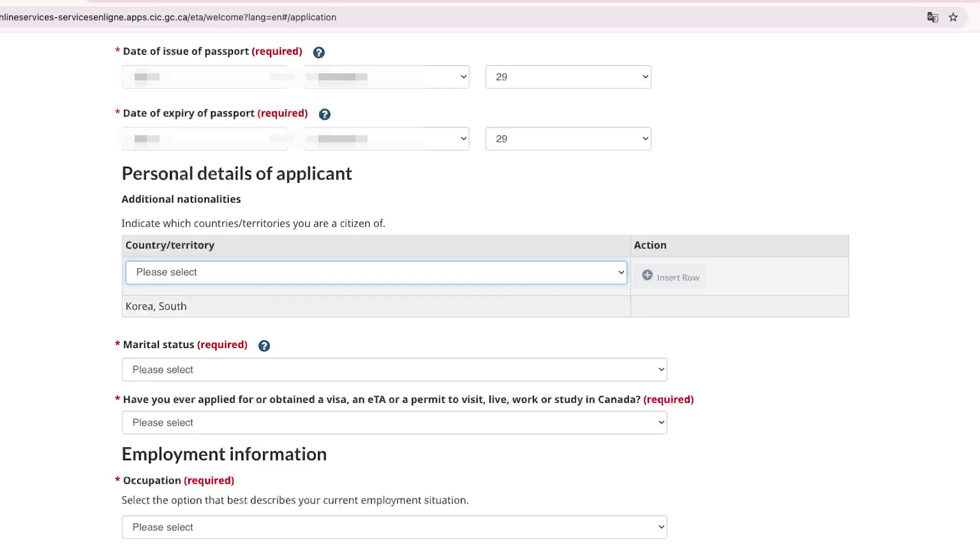
# Keep Korea, South as the additional nationality and bring up the marital status options.
pyautogui.click(155, 306)
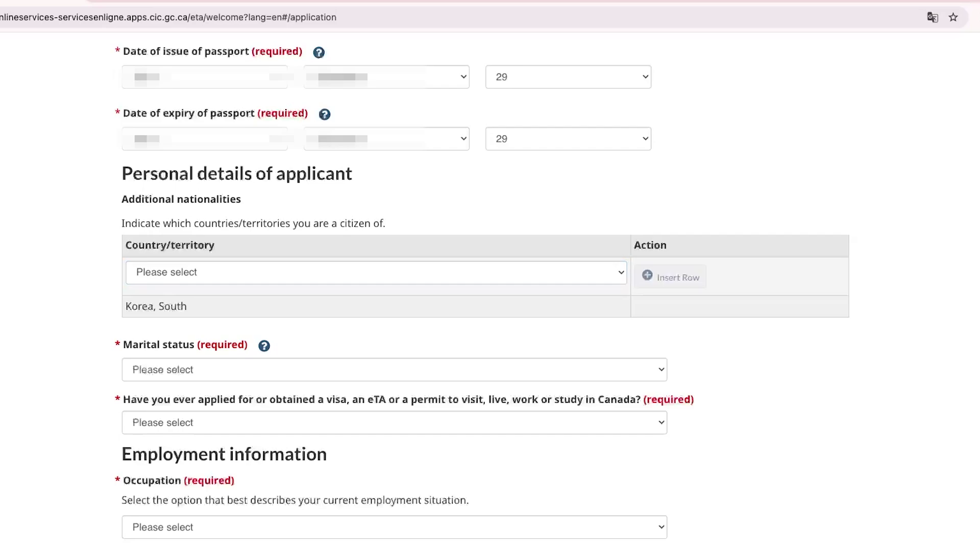
pyautogui.moveTo(187, 306); pyautogui.dragTo(126, 306)
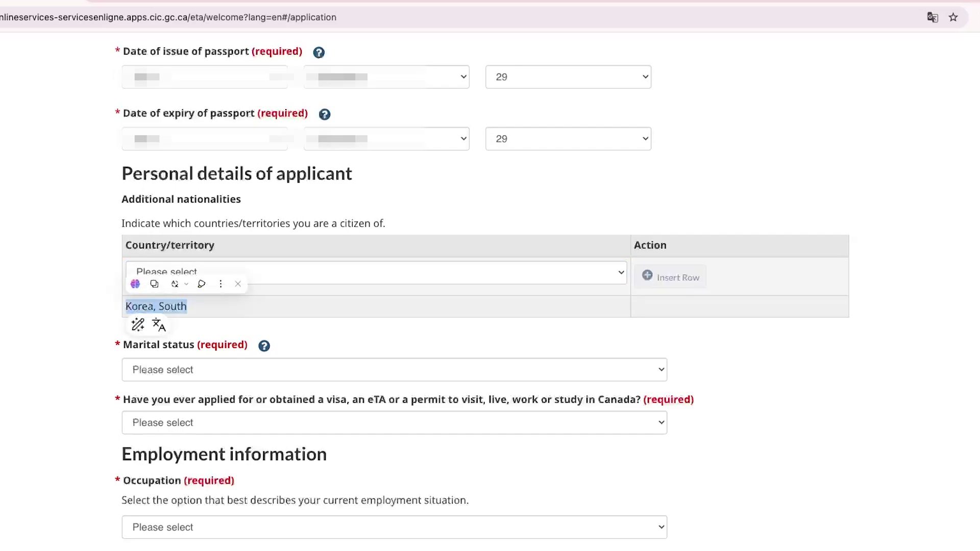
pyautogui.click(127, 307)
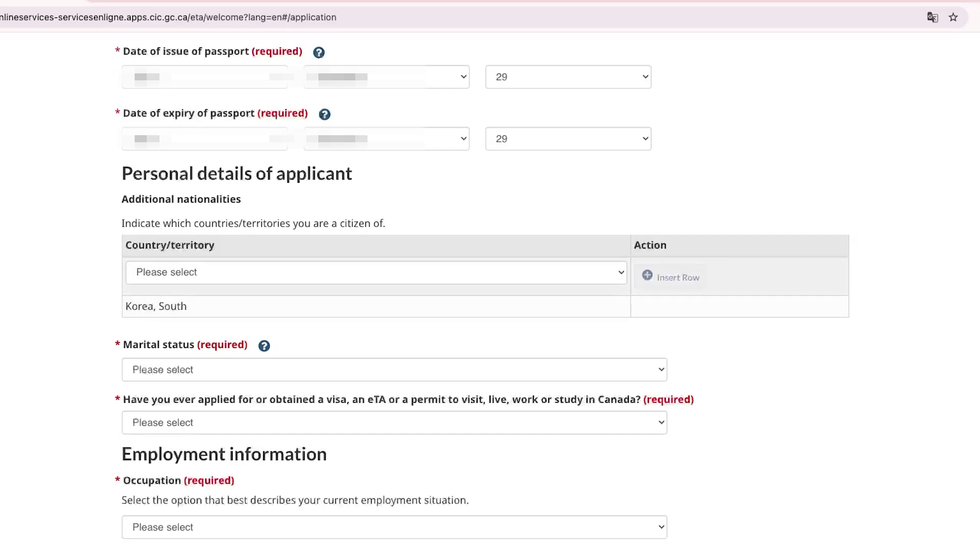
pyautogui.click(394, 369)
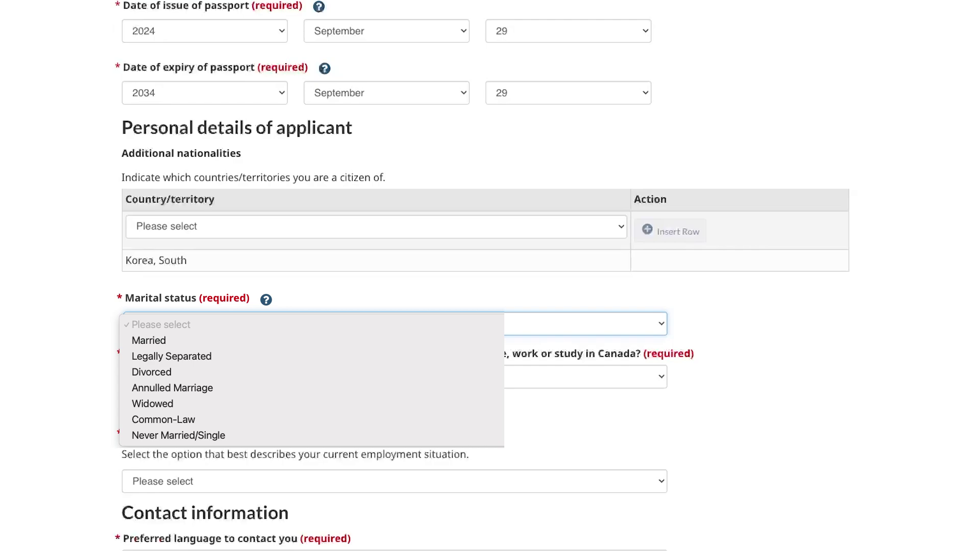
# Set marital status to Married and answer No to the previous Canadian visa, eTA or permit question.
pyautogui.click(149, 340)
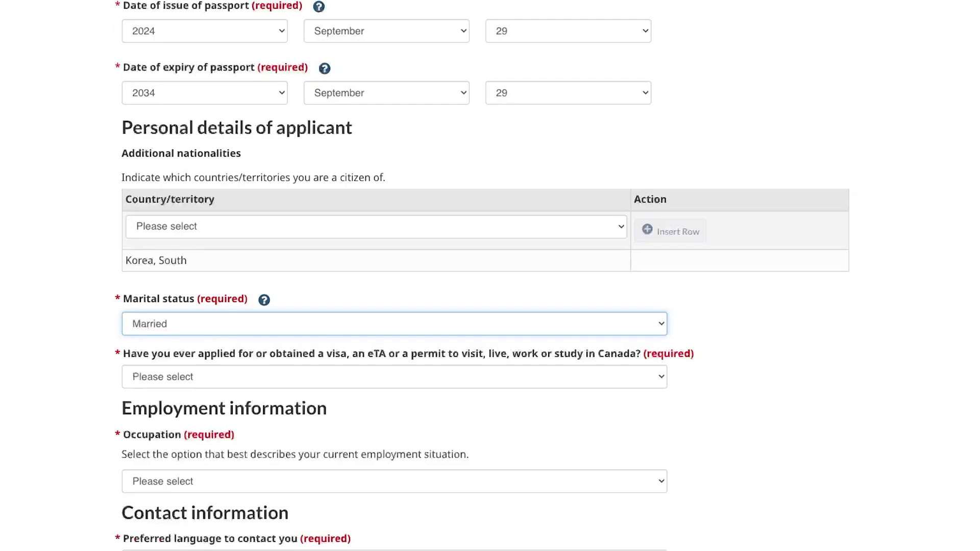
pyautogui.press('Tab')
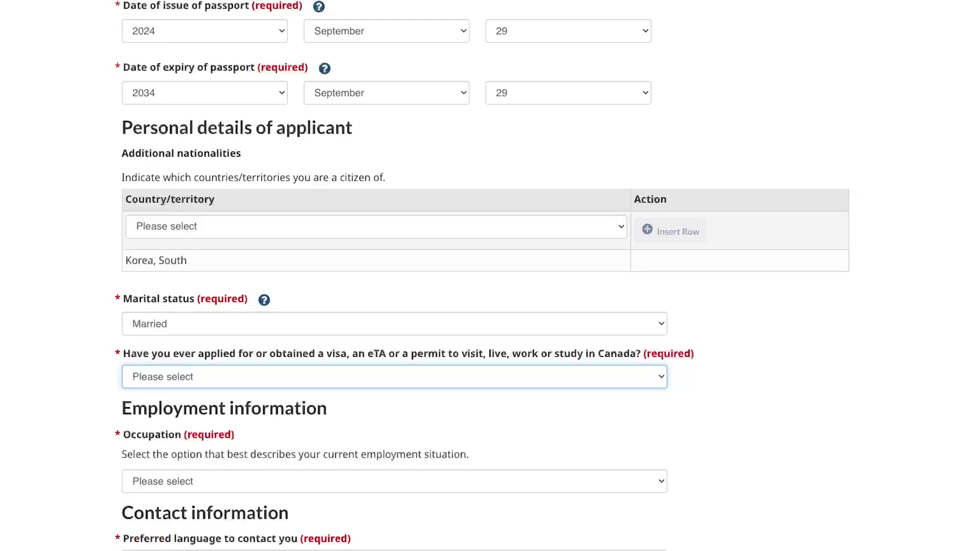
pyautogui.press('n')
pyautogui.scroll(-6, 482, 276)
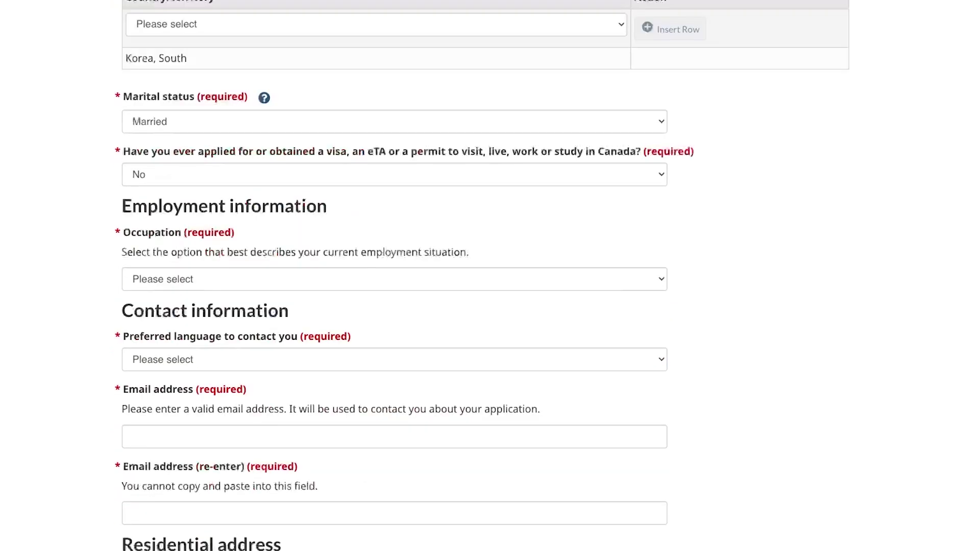
pyautogui.scroll(-2, 394, 276)
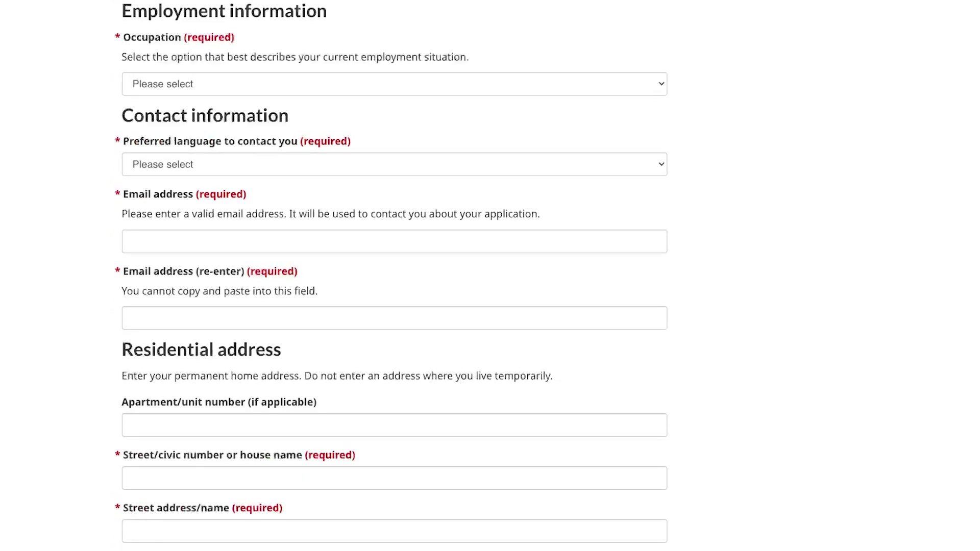
# Set occupation to Unemployed and contact language to English, then autofill both email fields with the saved address.
pyautogui.click(394, 84)
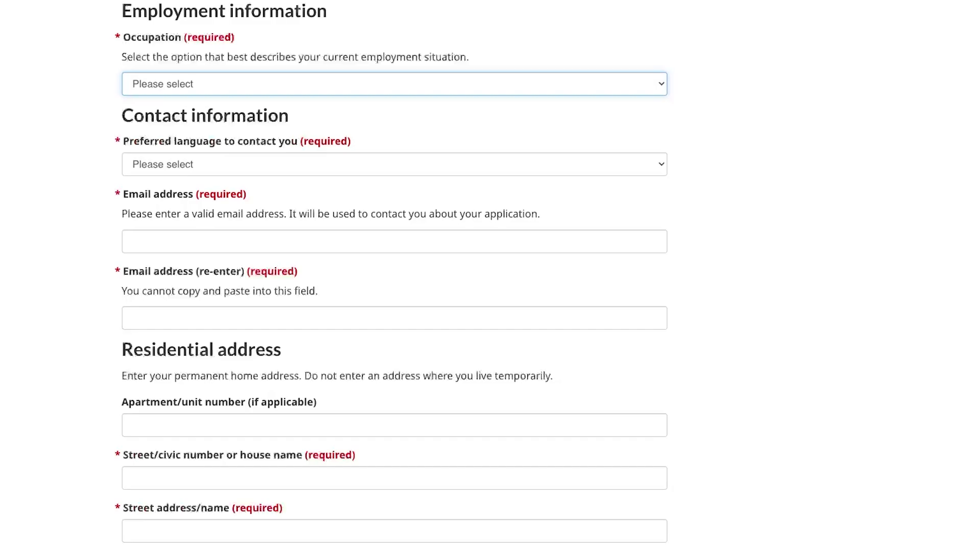
pyautogui.press('u')
pyautogui.click(394, 241)
pyautogui.click(394, 164)
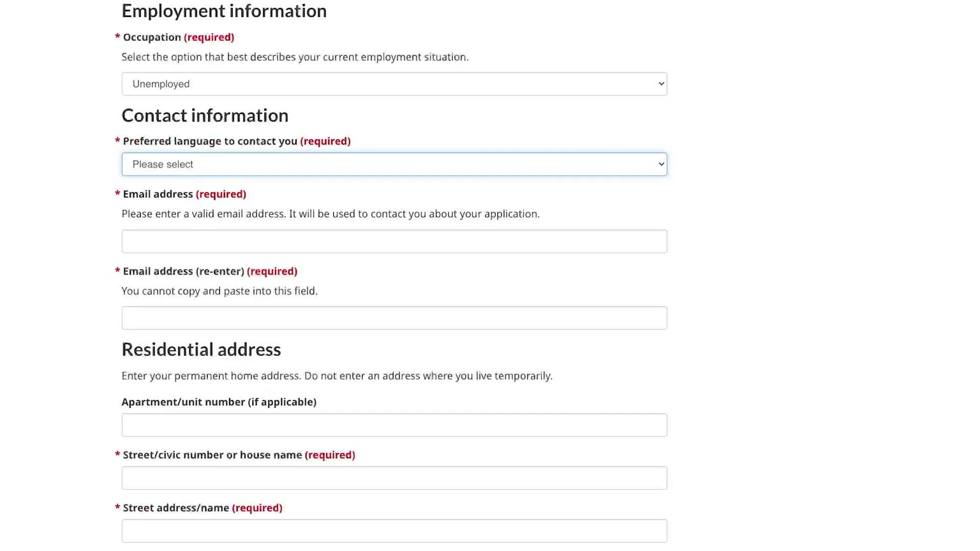
pyautogui.press('Down')
pyautogui.press('Tab')
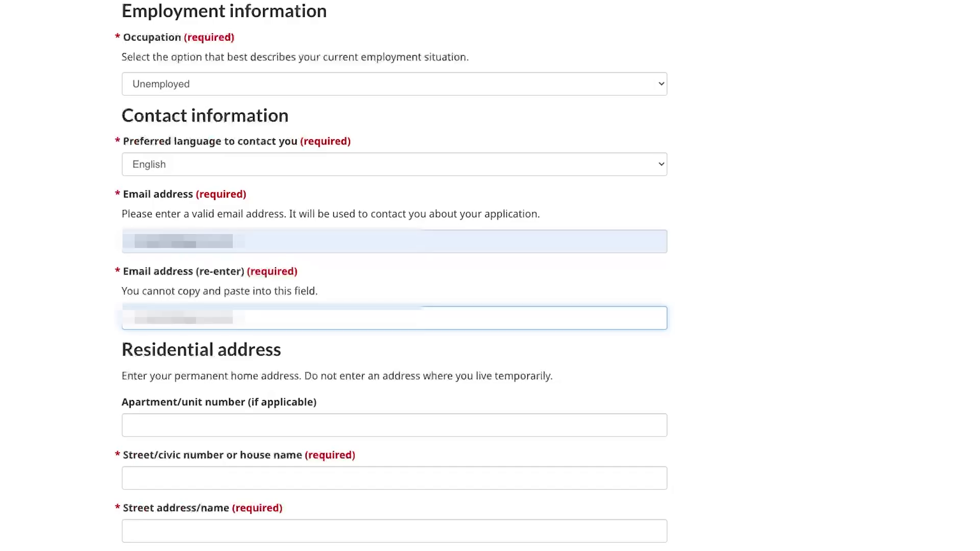
pyautogui.click(133, 425)
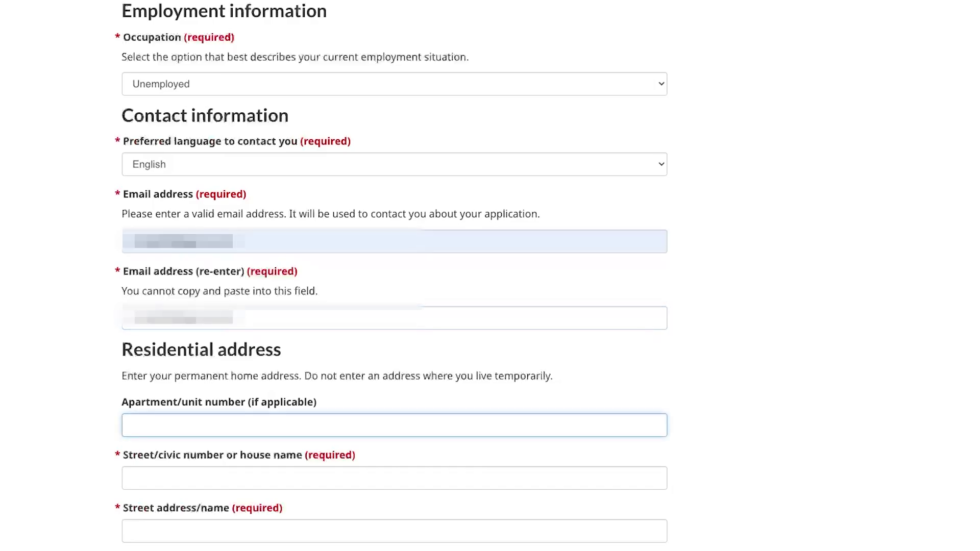
pyautogui.scroll(-5, 394, 276)
pyautogui.write('1203')
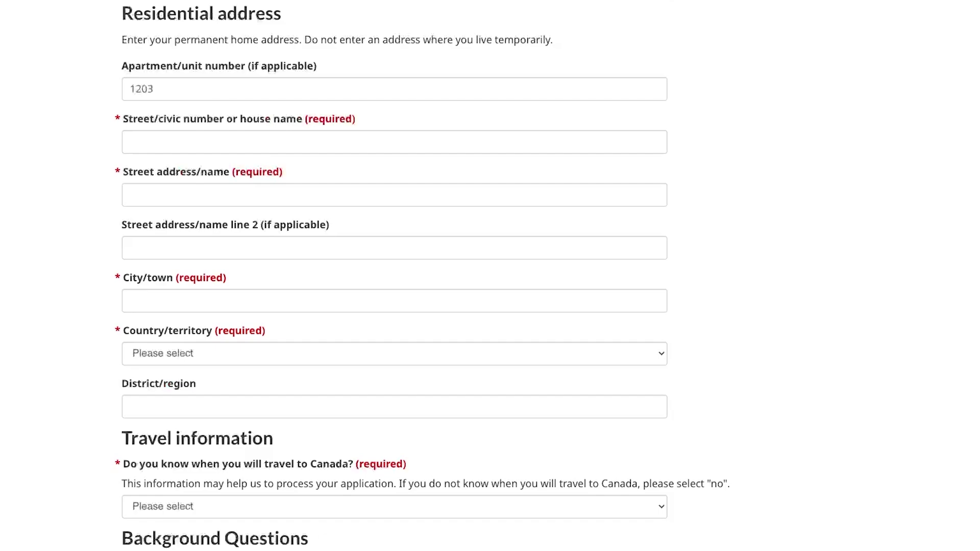
pyautogui.click(154, 89)
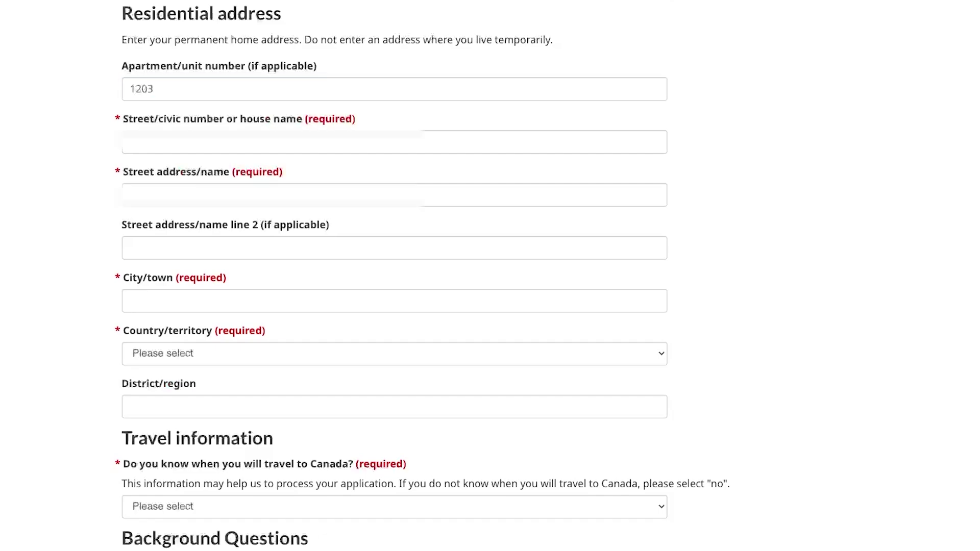
pyautogui.click(255, 142)
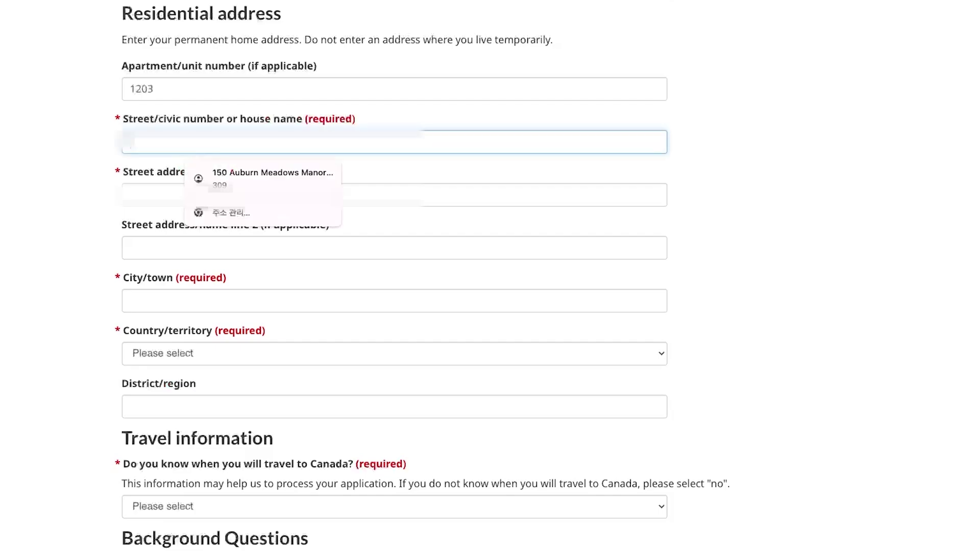
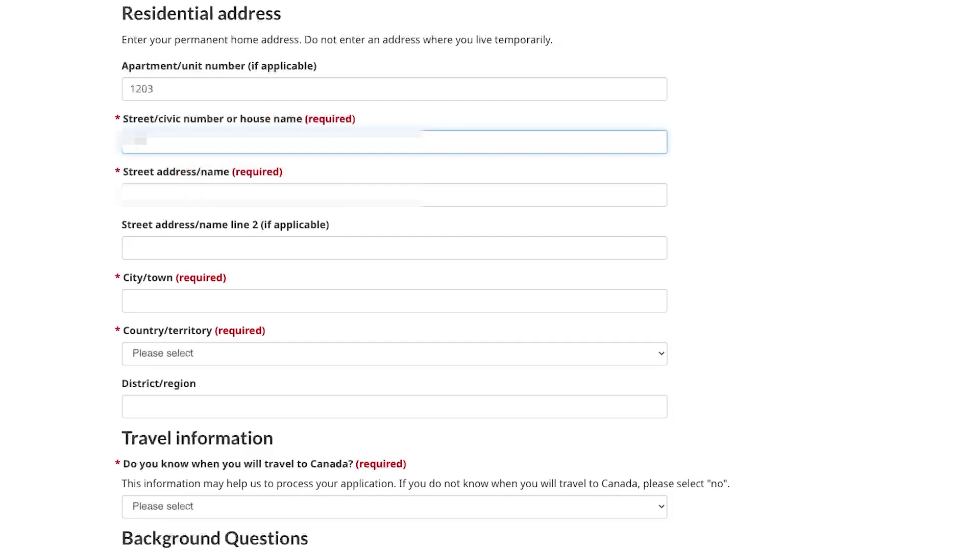
pyautogui.press('Tab')
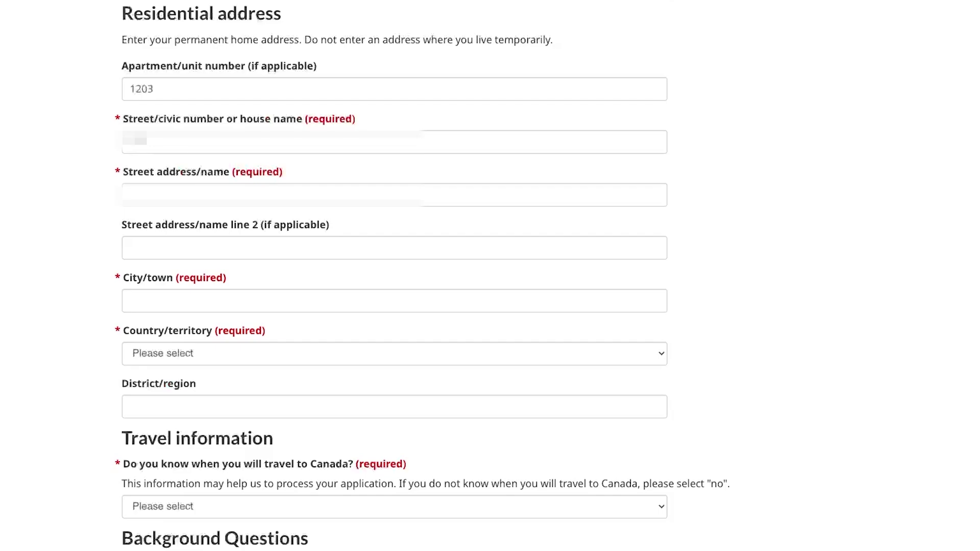
# Fill the street address/name from the saved address and edit it to the longer name.
pyautogui.click(230, 195)
pyautogui.click(229, 232)
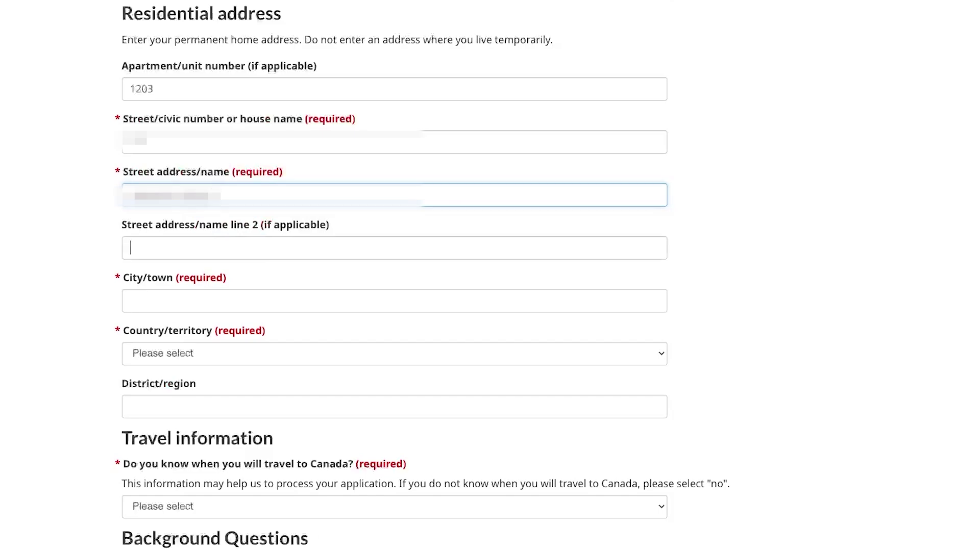
pyautogui.press('Tab')
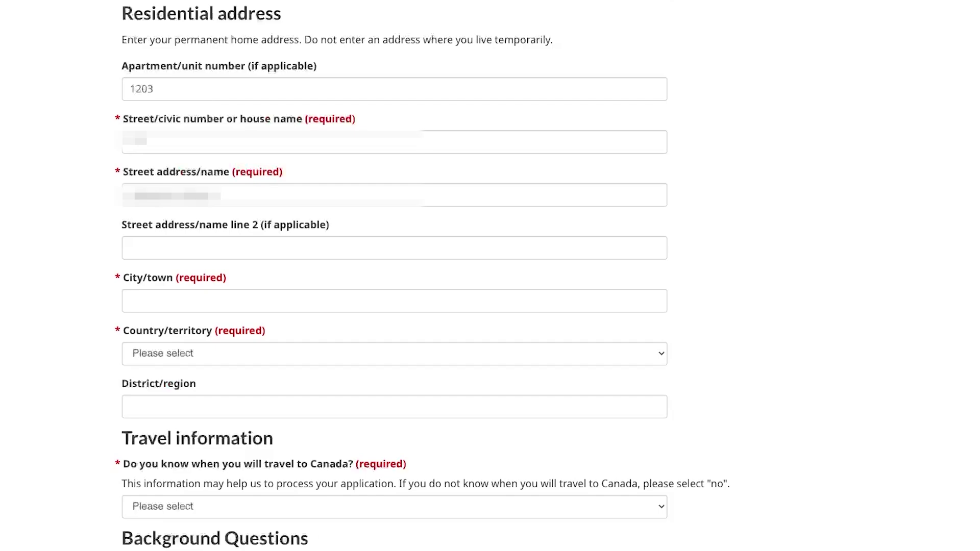
pyautogui.press('Tab')
pyautogui.hotkey('shift', 'Tab')
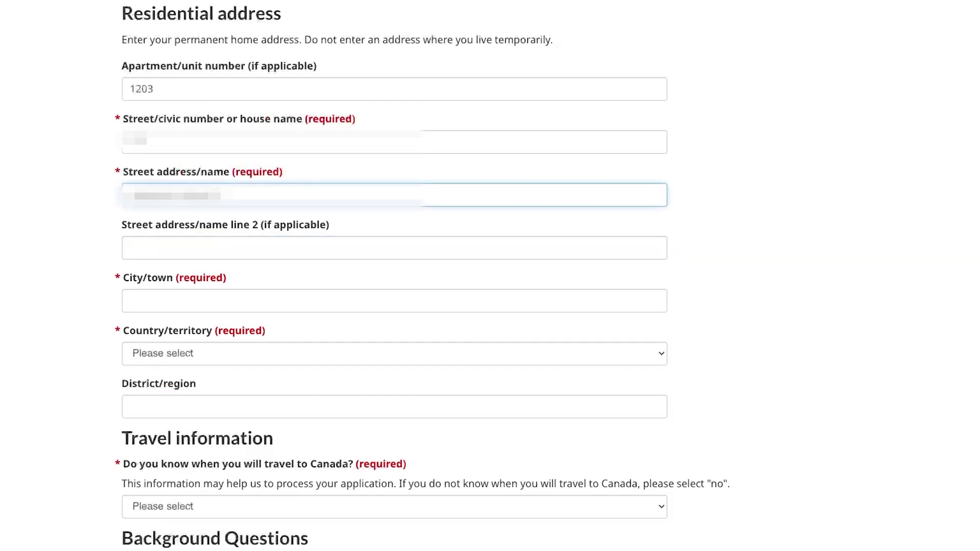
pyautogui.write('...')
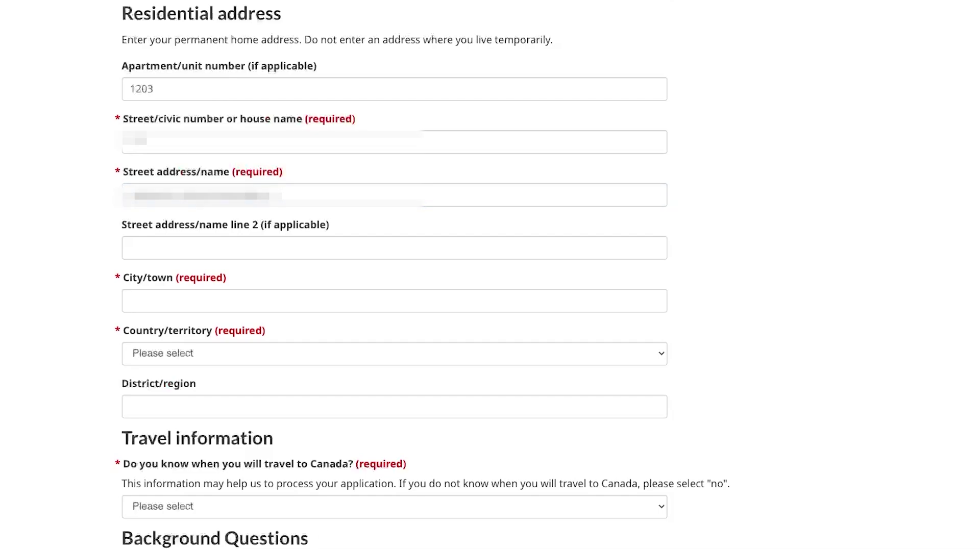
pyautogui.click(394, 194)
# Enter Seoul as the city/town and choose Korea, South as the country/territory.
pyautogui.click(394, 301)
pyautogui.write('Seoul')
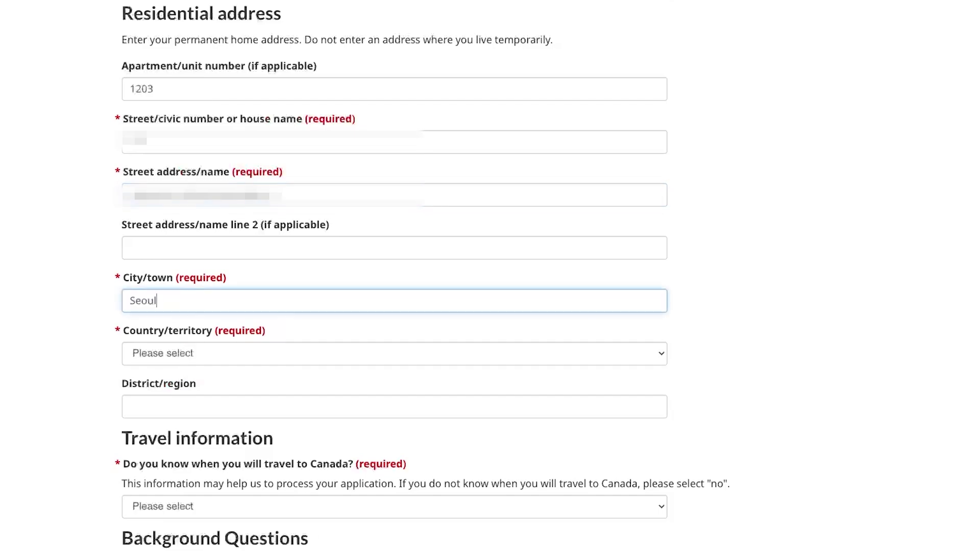
pyautogui.press('Tab')
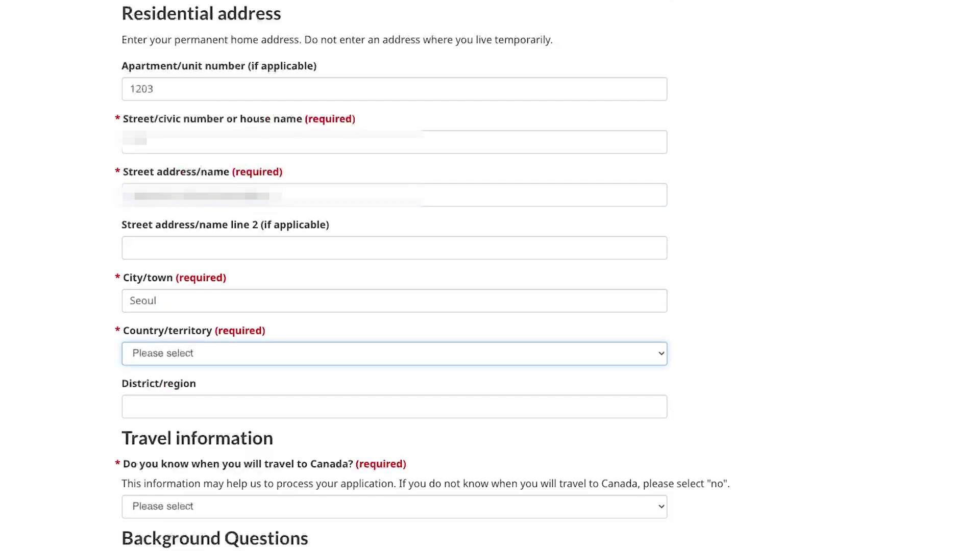
pyautogui.write('korea, s')
pyautogui.click(153, 406)
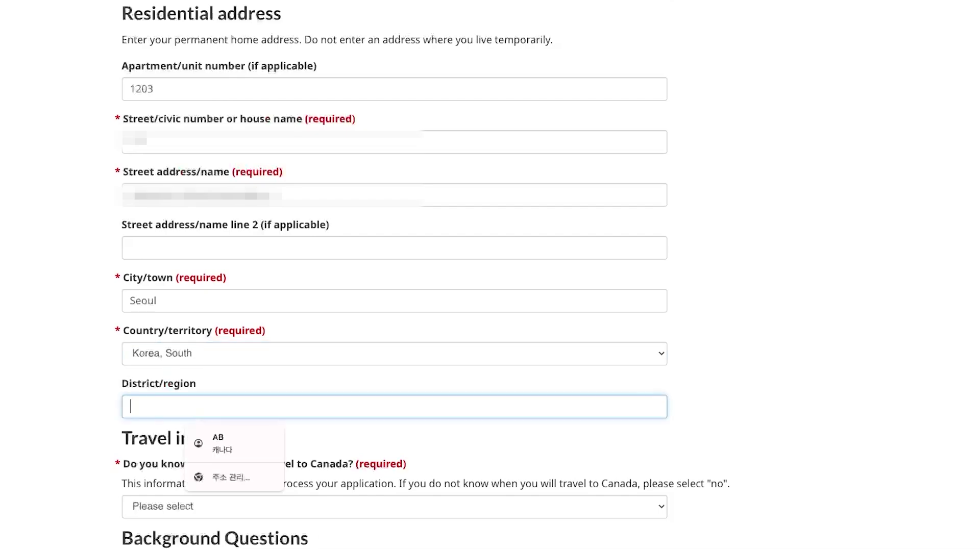
pyautogui.click(394, 194)
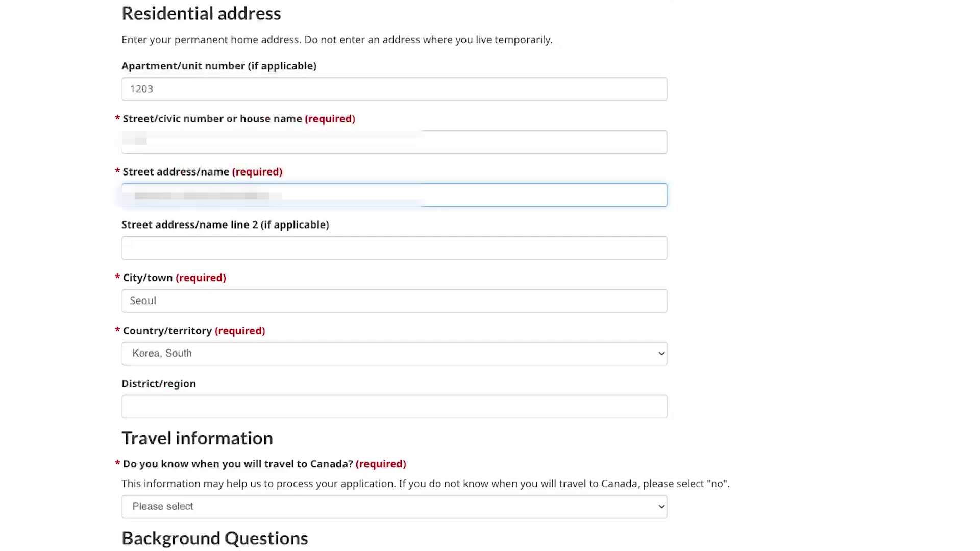
# Answer Yes to 'Do you know when you will travel' in Travel information.
pyautogui.scroll(-2, 490, 276)
pyautogui.scroll(-5, 490, 275)
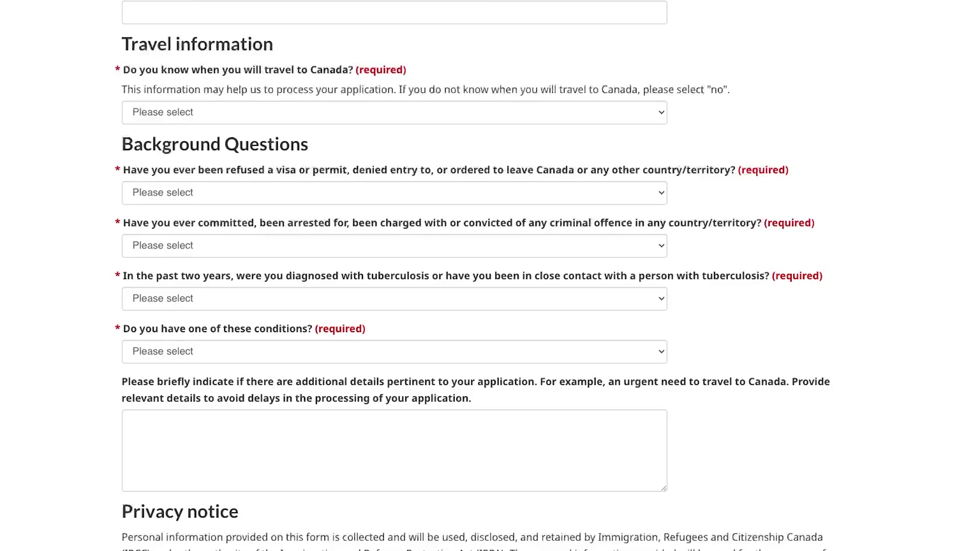
pyautogui.click(395, 112)
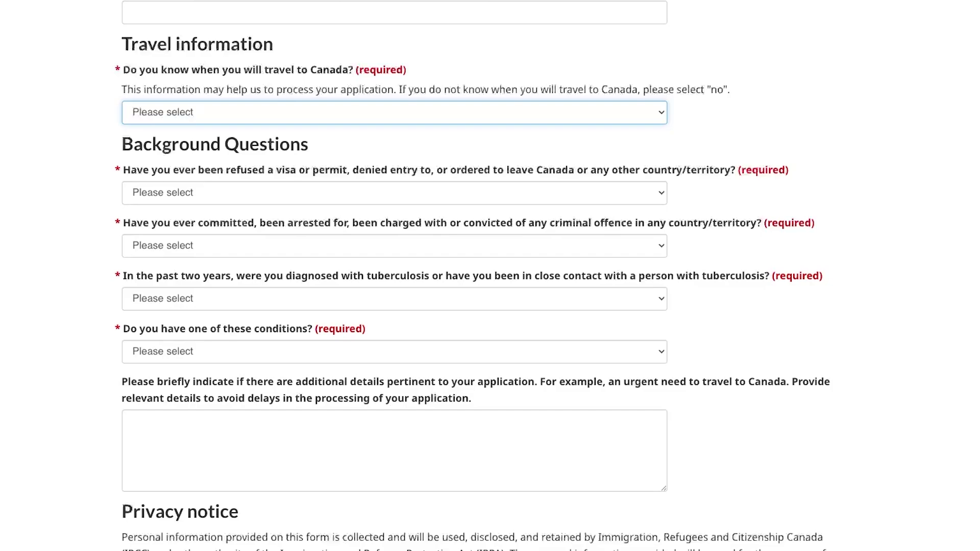
pyautogui.press('Down')
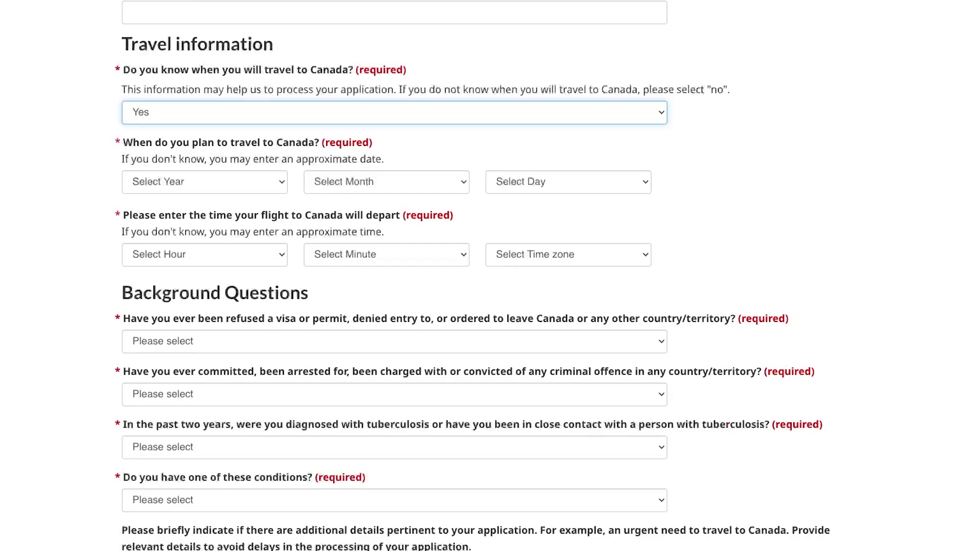
pyautogui.moveTo(275, 90); pyautogui.dragTo(394, 90)
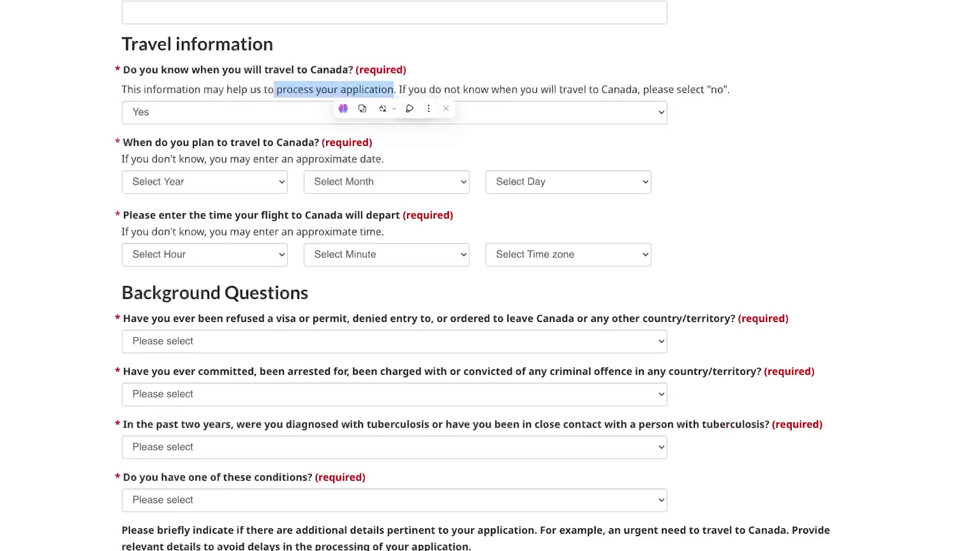
pyautogui.click(366, 90)
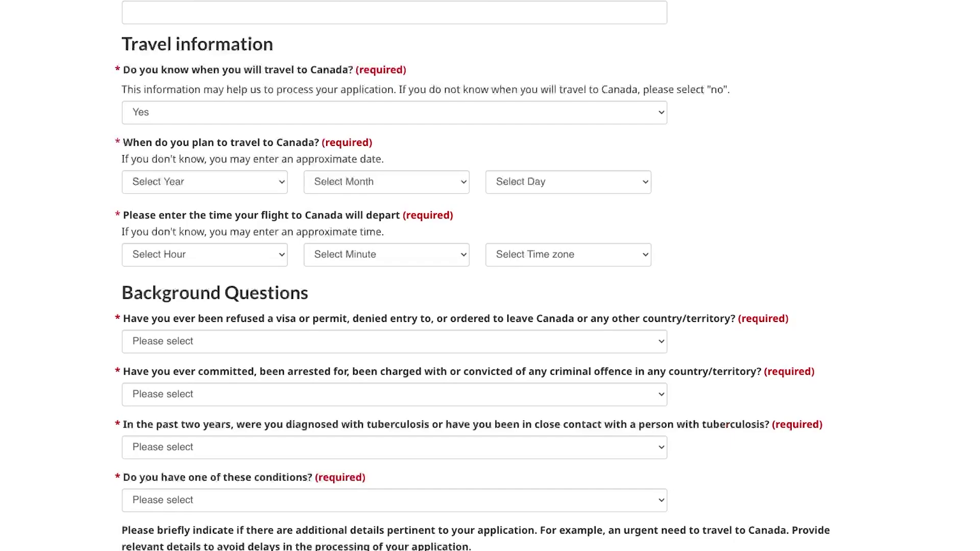
# Set the planned travel date, starting with year 2025, then month and day.
pyautogui.click(204, 183)
pyautogui.press('Down')
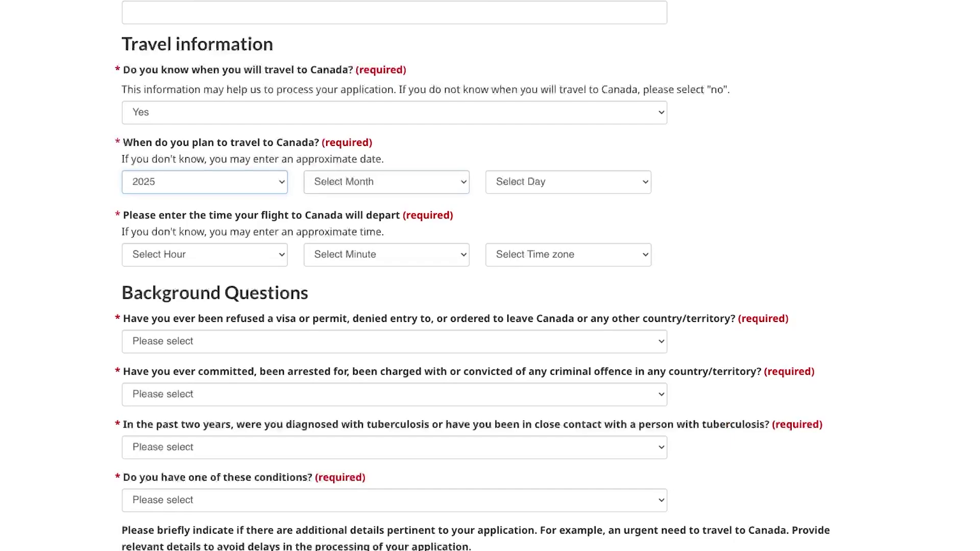
pyautogui.press('Tab')
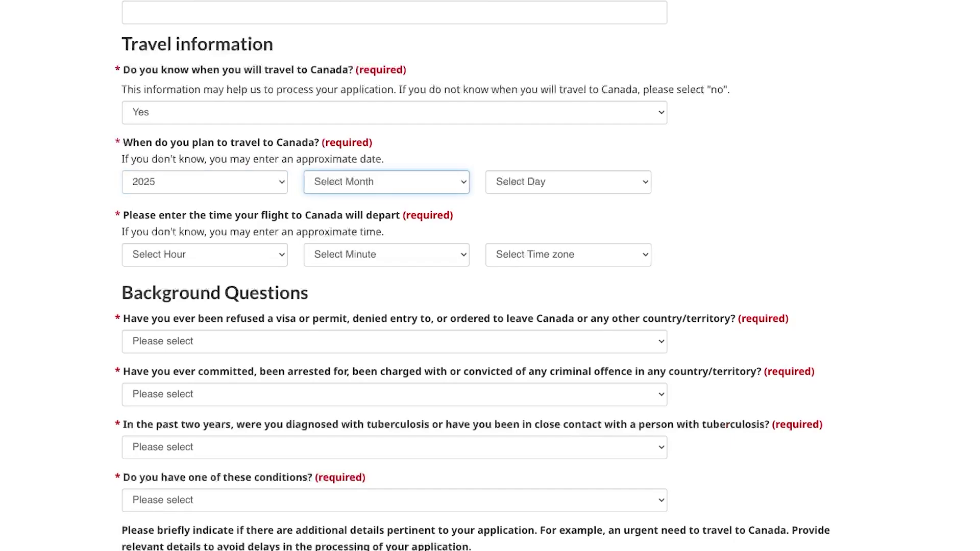
pyautogui.press('Down')
pyautogui.moveTo(295, 159); pyautogui.dragTo(385, 159)
pyautogui.click(568, 182)
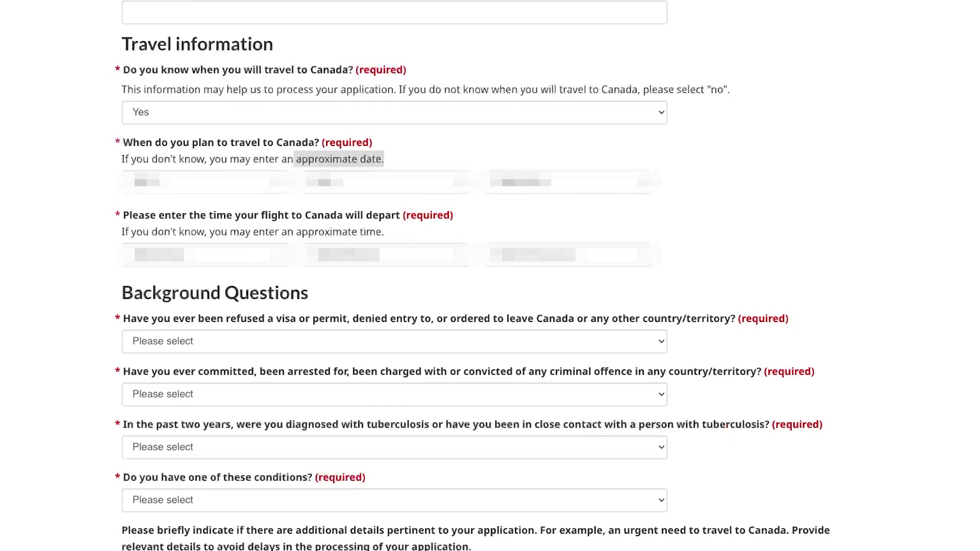
pyautogui.click(568, 182)
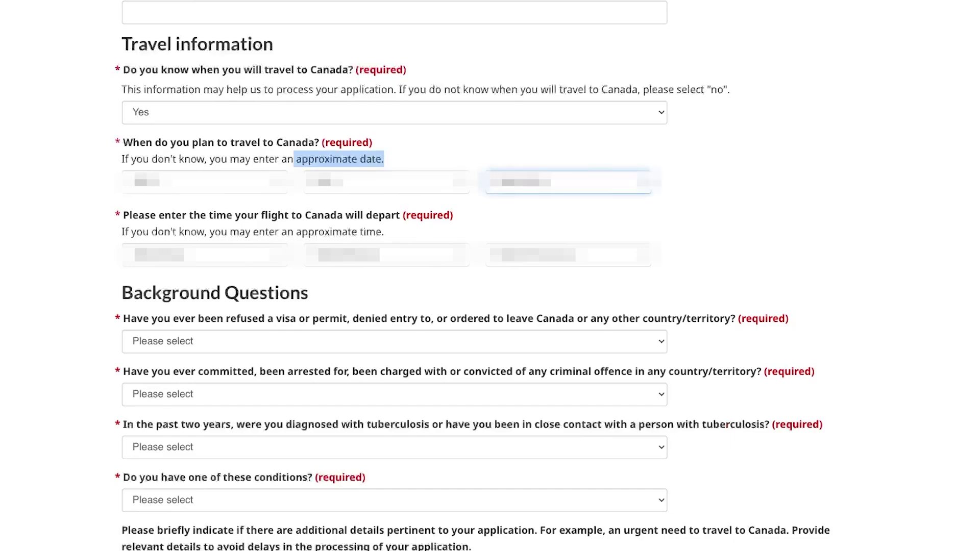
pyautogui.click(526, 182)
# Set the flight departure hour and minute, with the time zone as Eastern Time.
pyautogui.click(205, 255)
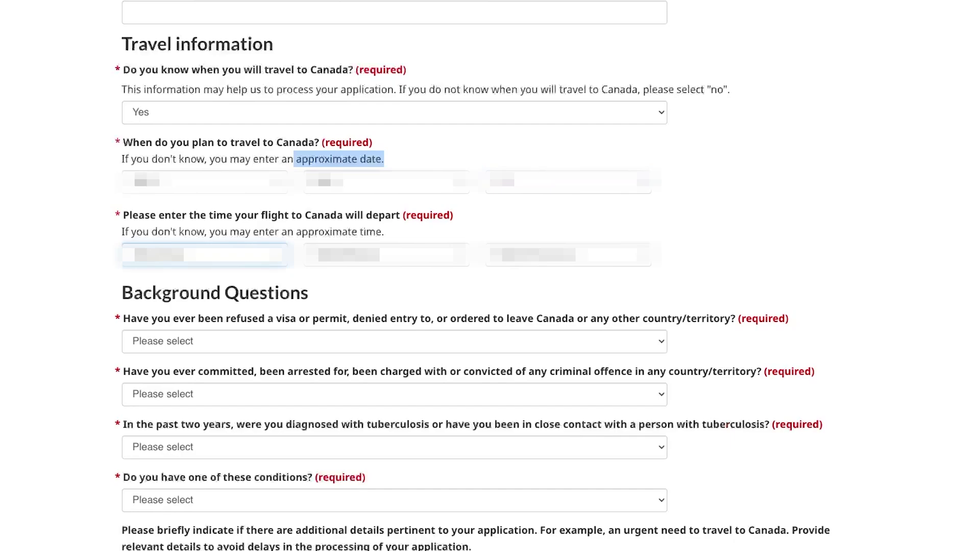
pyautogui.moveTo(259, 215); pyautogui.dragTo(400, 217)
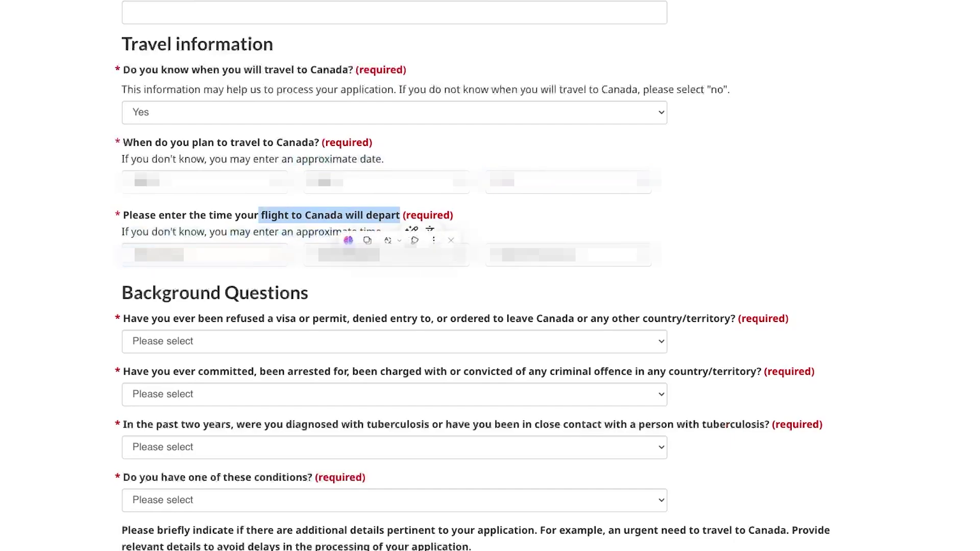
pyautogui.click(205, 254)
pyautogui.click(387, 255)
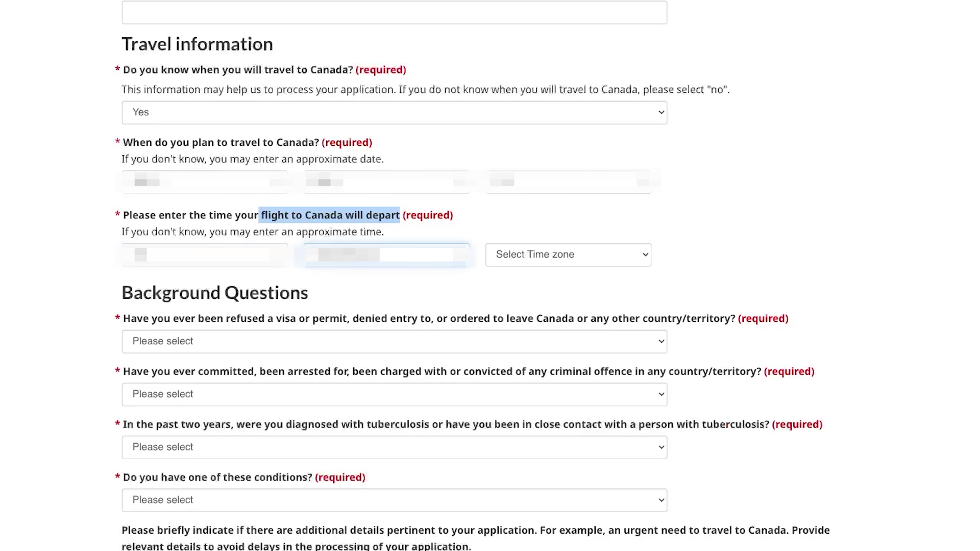
pyautogui.click(568, 254)
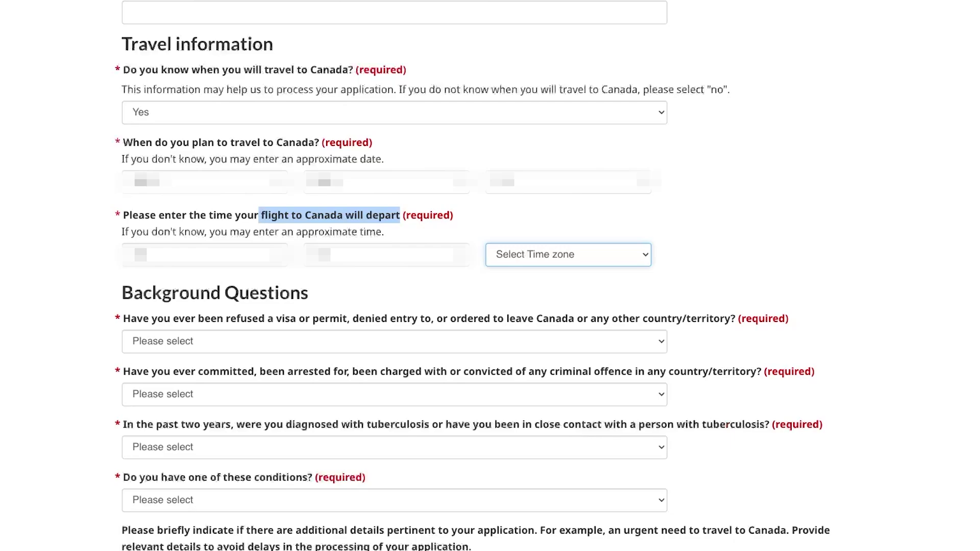
pyautogui.click(526, 255)
pyautogui.click(440, 232)
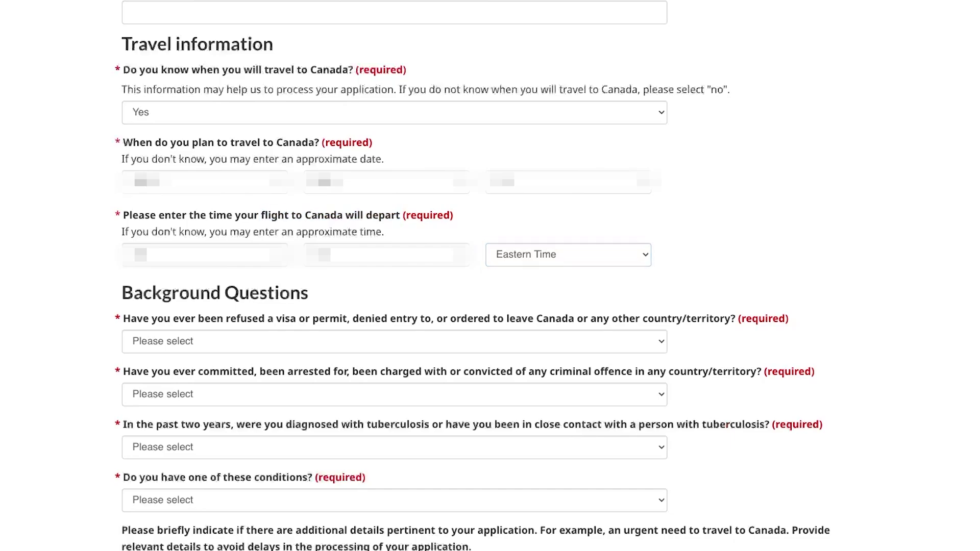
# Answer No to the background question about previous visa or permit refusals.
pyautogui.scroll(-4, 490, 276)
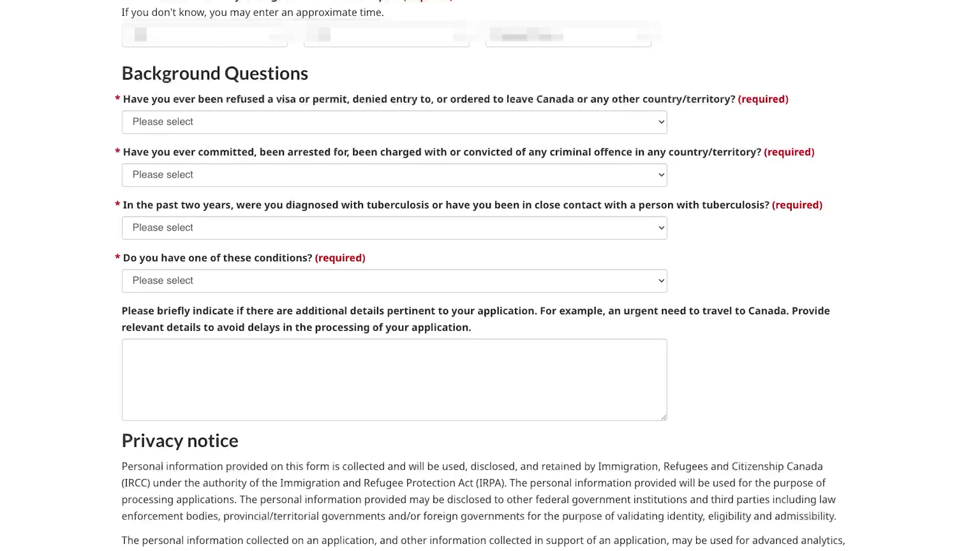
pyautogui.moveTo(309, 74); pyautogui.dragTo(121, 75)
pyautogui.click(115, 79)
pyautogui.press('Tab')
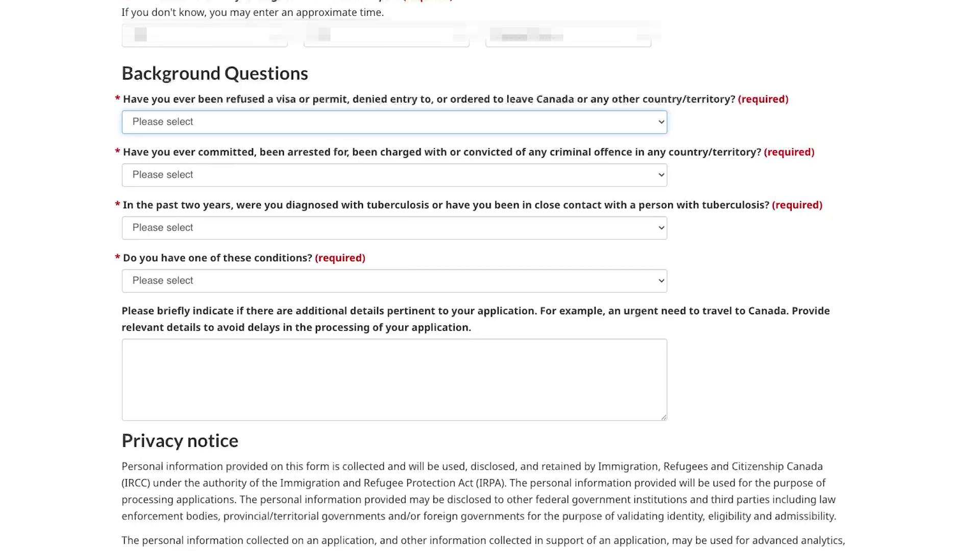
pyautogui.press('n')
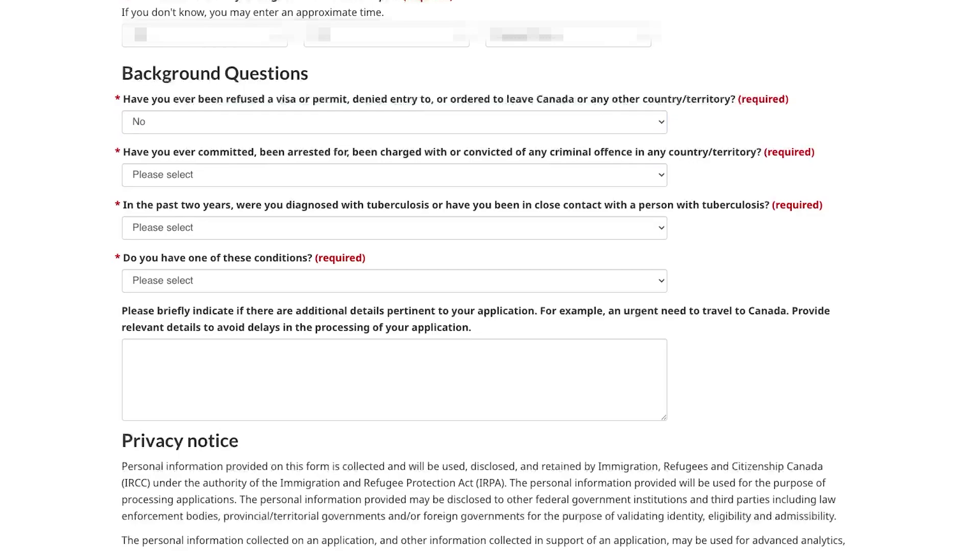
pyautogui.click(394, 122)
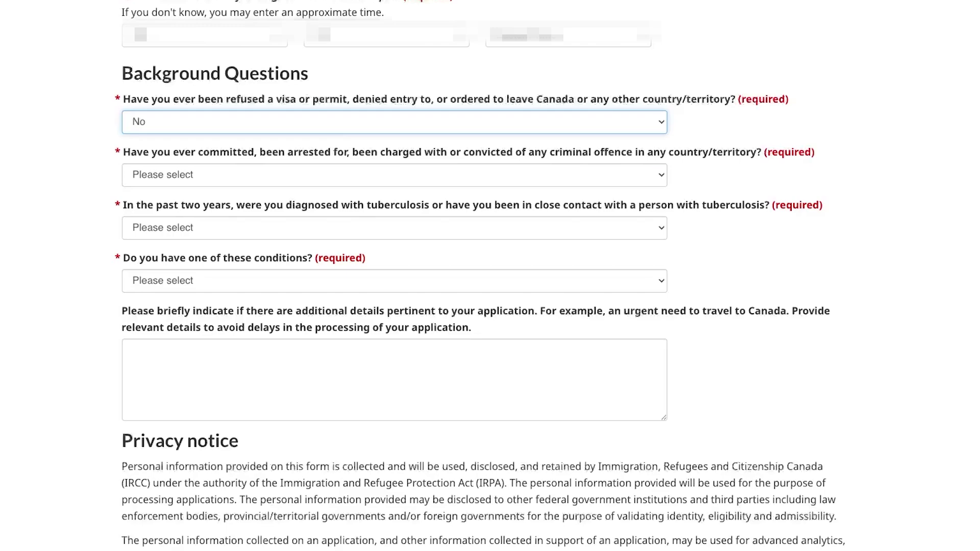
# Answer No to the background question about criminal offences.
pyautogui.press('Tab')
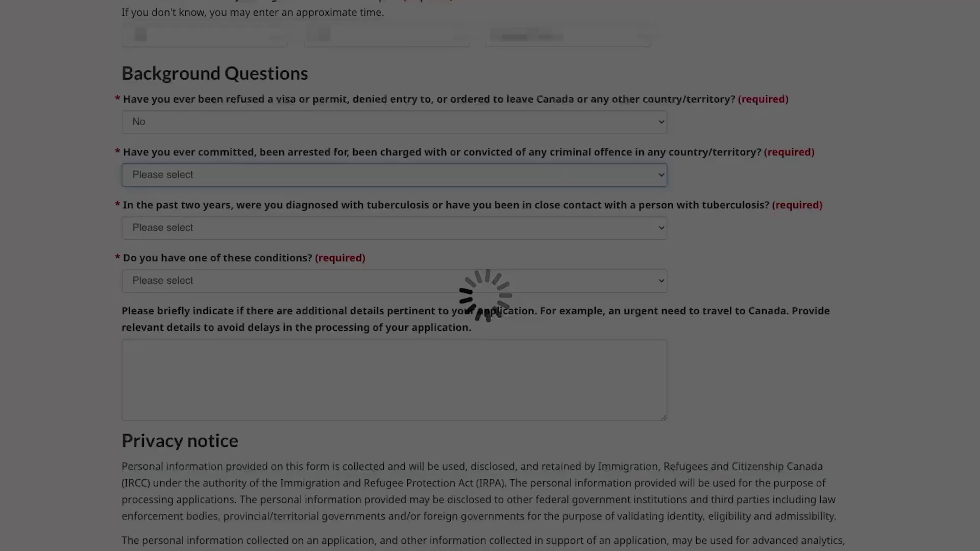
pyautogui.press('n')
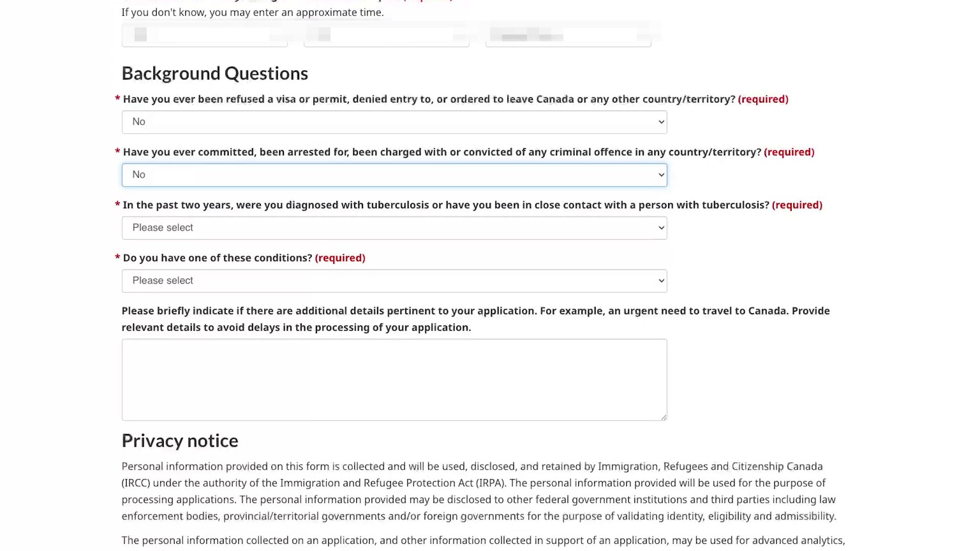
pyautogui.moveTo(764, 152); pyautogui.dragTo(121, 153)
pyautogui.click(394, 175)
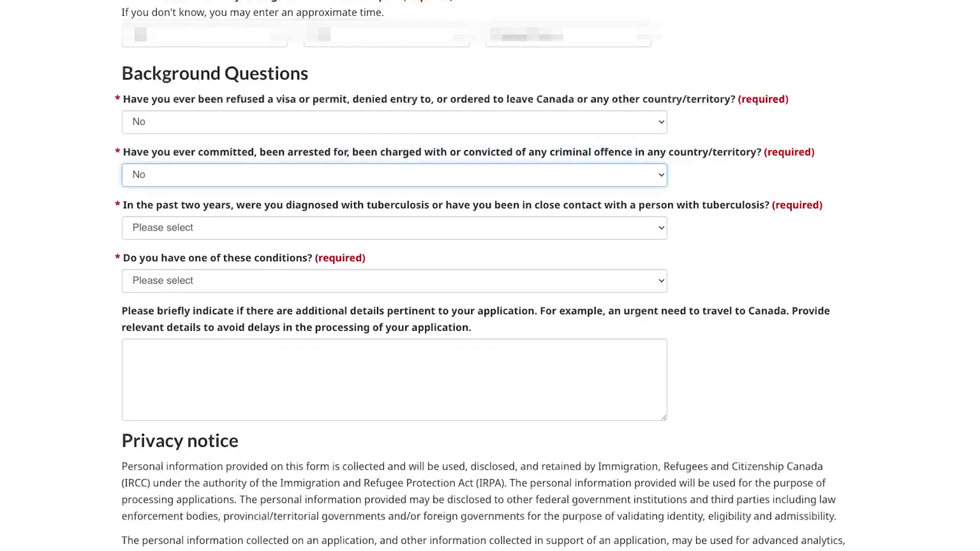
pyautogui.click(771, 205)
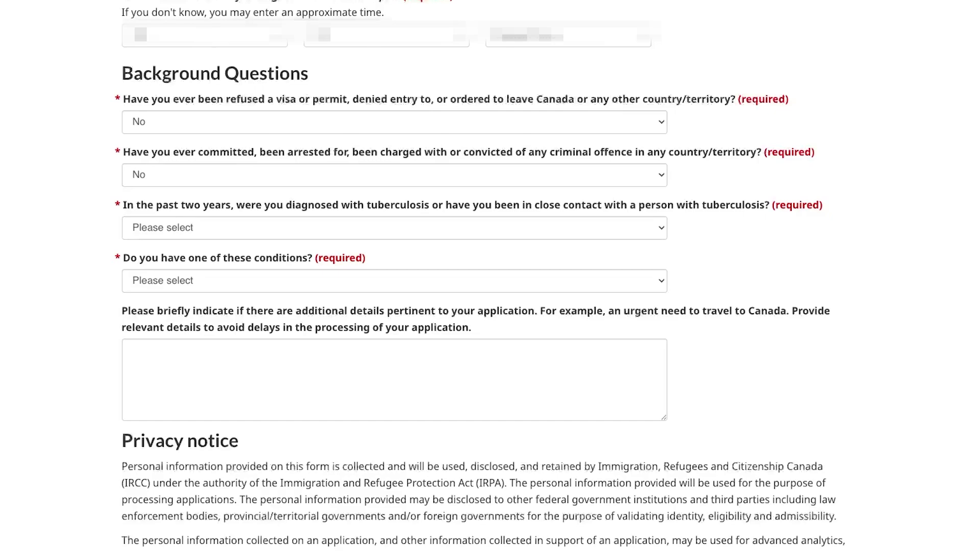
# Answer No to the tuberculosis question and None of the above for medical conditions.
pyautogui.click(395, 227)
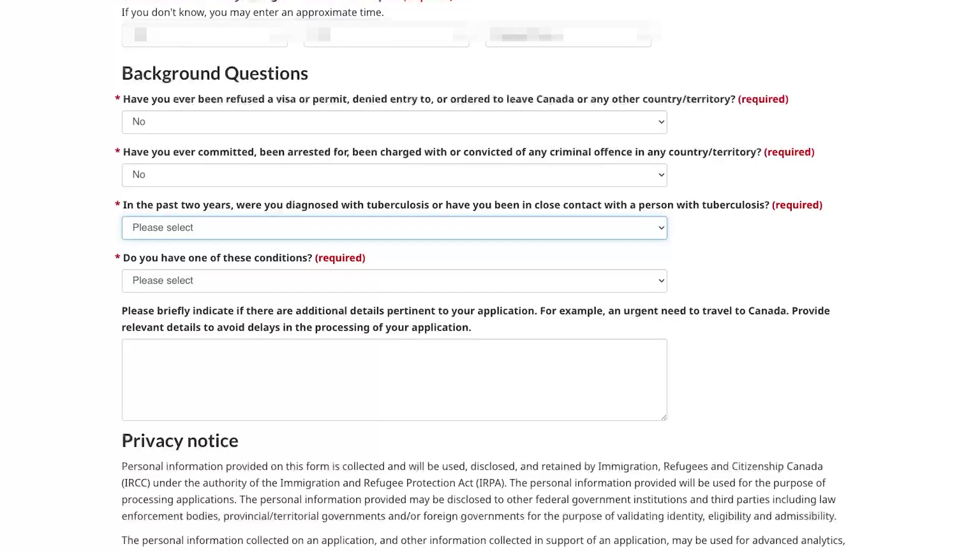
pyautogui.click(394, 243)
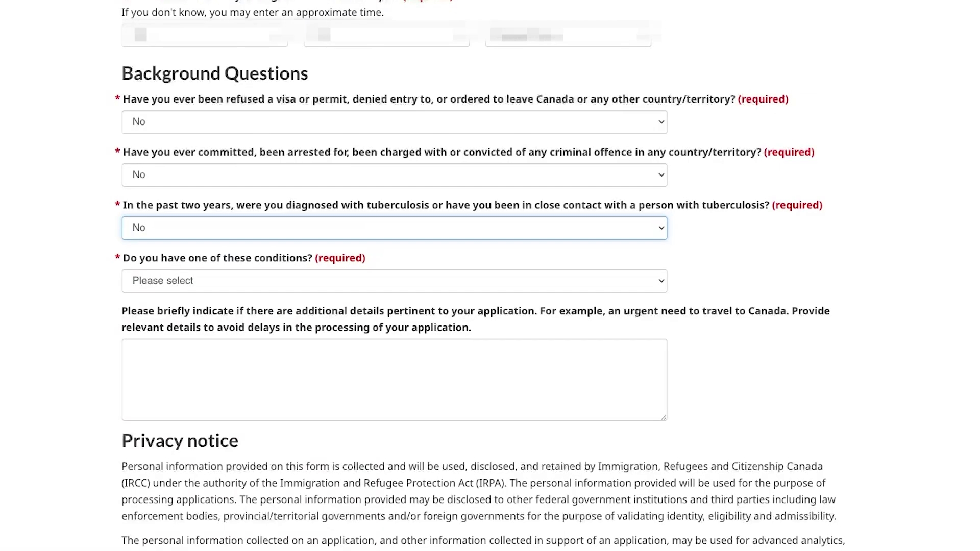
pyautogui.click(394, 281)
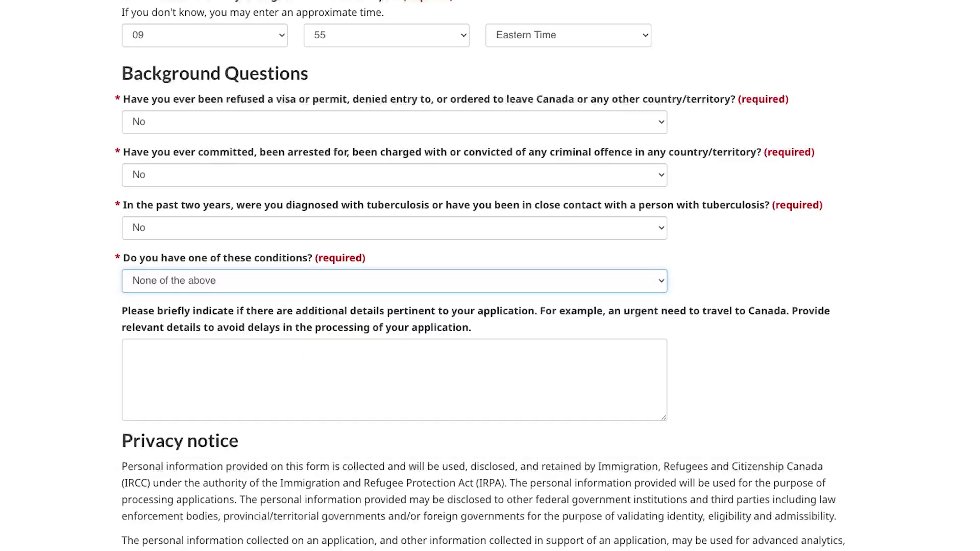
pyautogui.moveTo(621, 312); pyautogui.dragTo(621, 330)
pyautogui.click(621, 330)
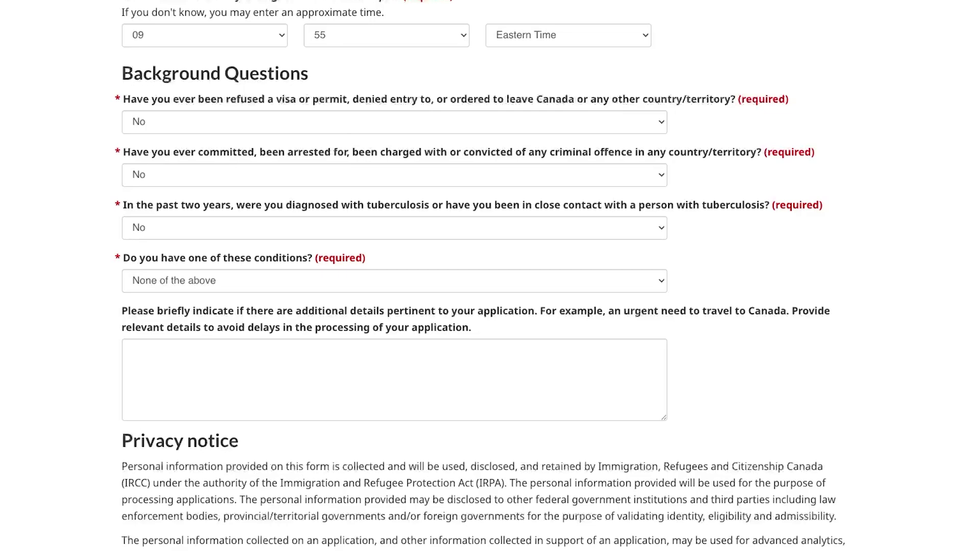
# Tick the I Agree box for the consent and declaration.
pyautogui.click(394, 379)
pyautogui.scroll(-12, 394, 380)
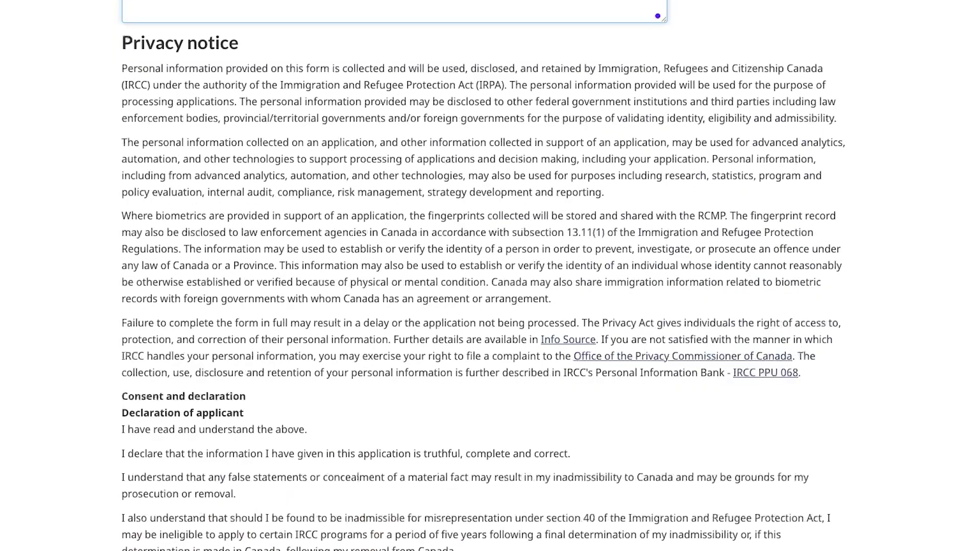
pyautogui.click(126, 387)
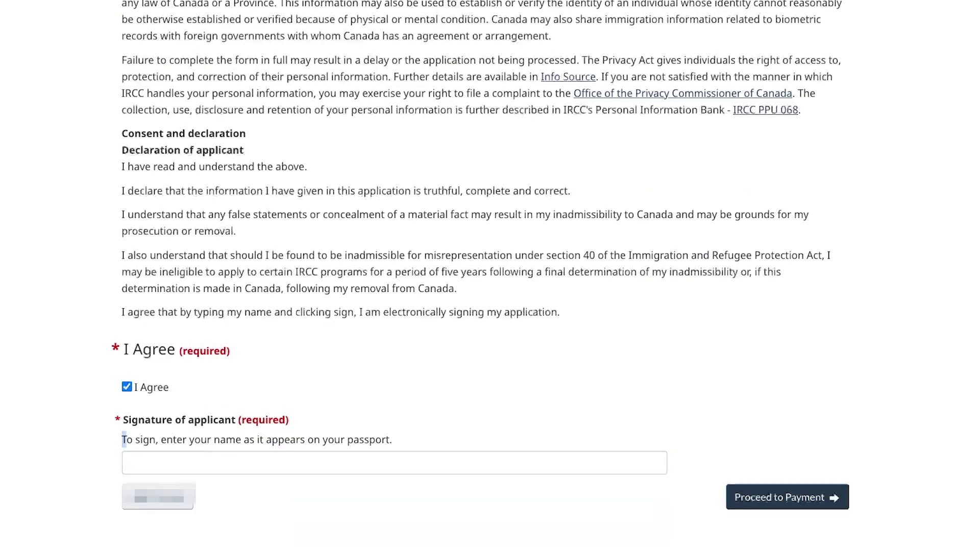
# Sign with the applicant's passport name and submit the form for payment.
pyautogui.moveTo(123, 439); pyautogui.dragTo(393, 440)
pyautogui.click(394, 463)
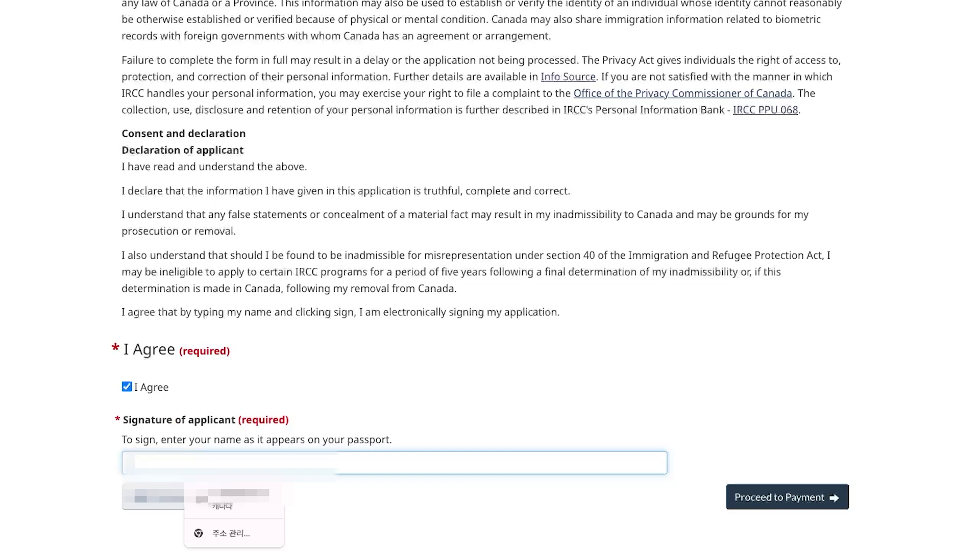
pyautogui.moveTo(161, 440); pyautogui.dragTo(392, 441)
pyautogui.click(394, 464)
pyautogui.press('capslock')
pyautogui.write('...')
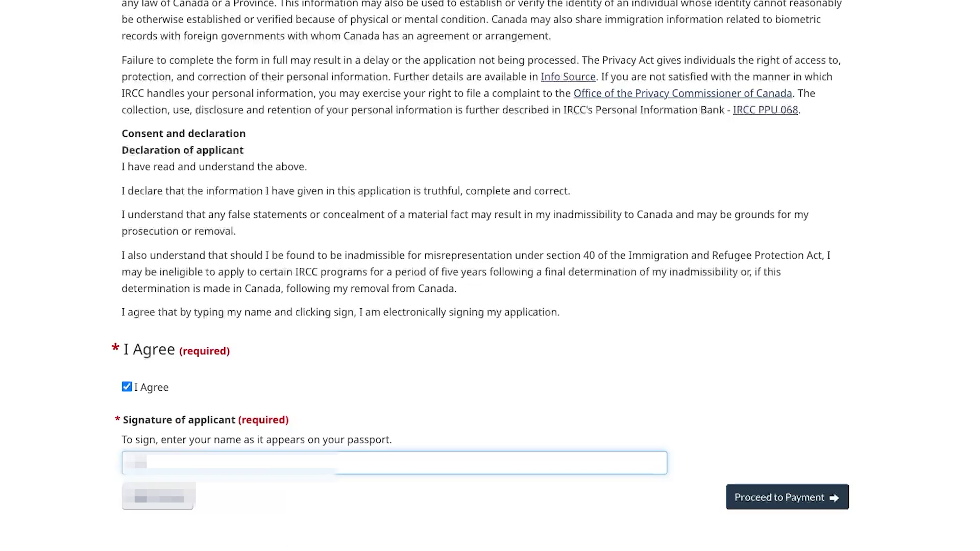
pyautogui.click(788, 497)
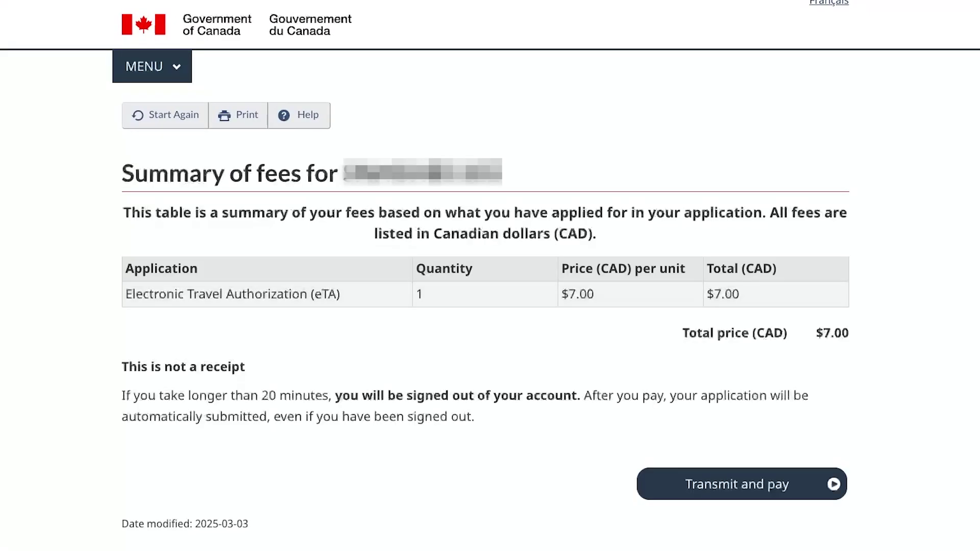
# Scroll down the payment page to the Transaction Approved confirmation for $7.00.
pyautogui.scroll(-1, 490, 276)
pyautogui.scroll(-2, 490, 275)
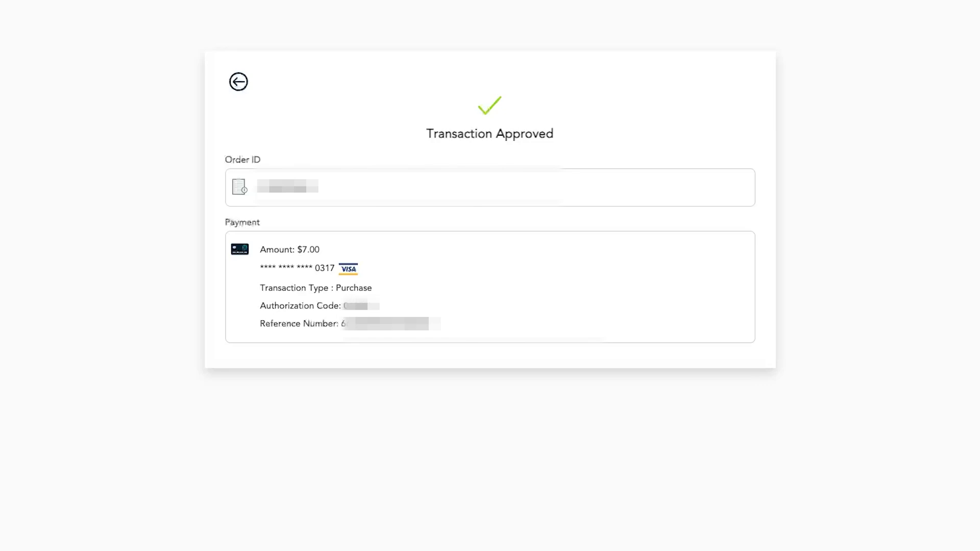
# Leave the payment receipt through its back-arrow button to reach the eTA Next steps page.
pyautogui.press('Tab')
pyautogui.press('Return')
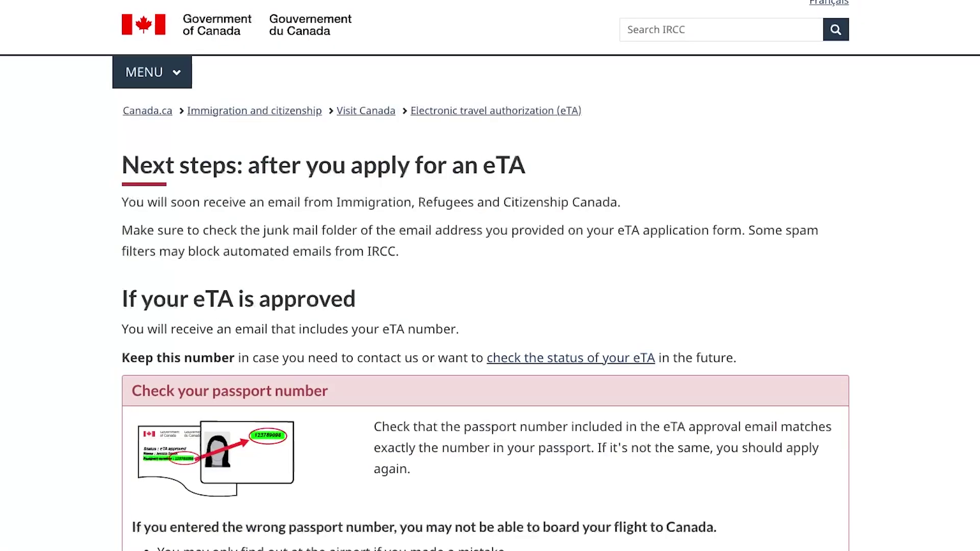